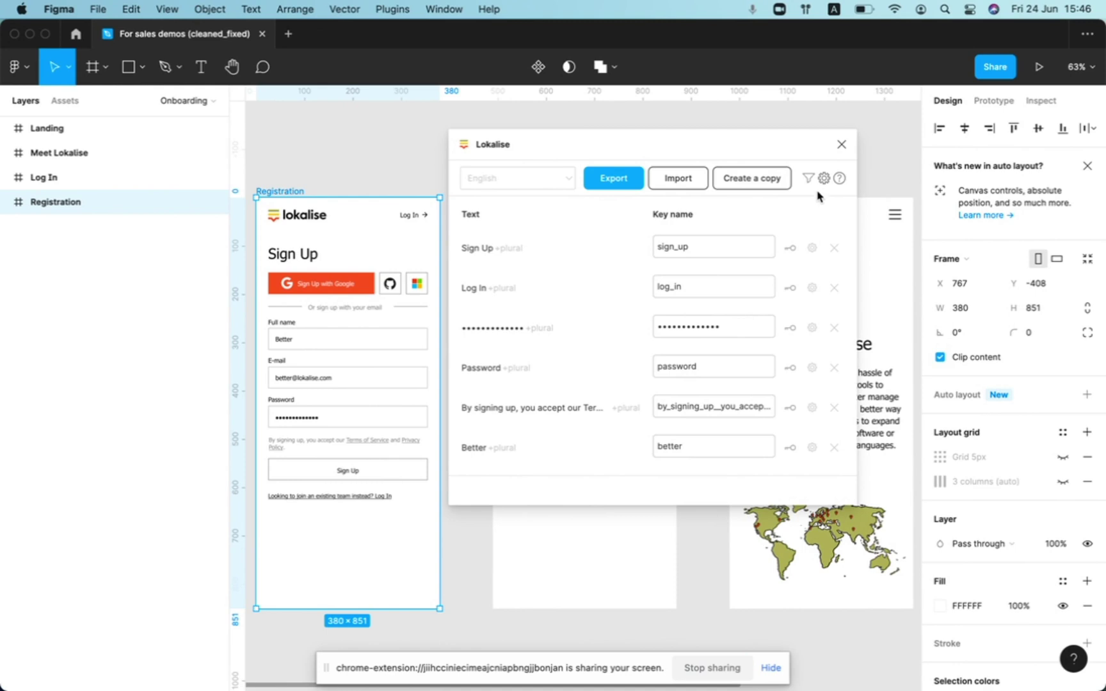
Step: Open the Lokalise plugin's Global settings in Figma for the key names demo project
click(824, 181)
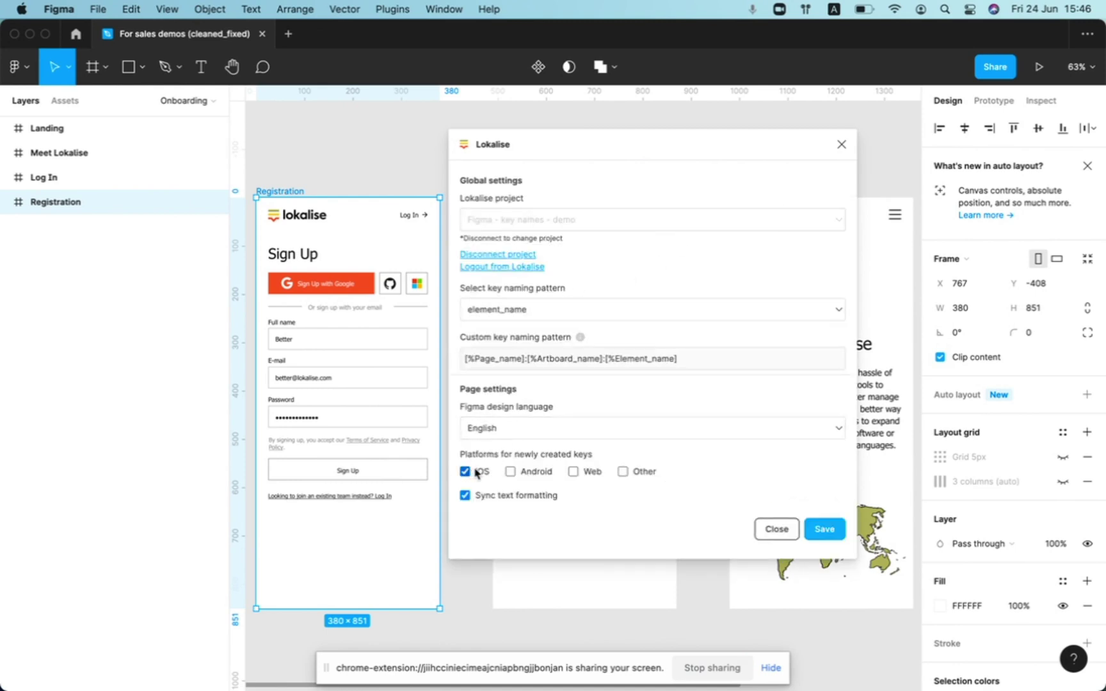
Step: Tick Android and Web alongside iOS as platforms for newly created keys
click(510, 472)
click(511, 472)
click(510, 472)
click(573, 473)
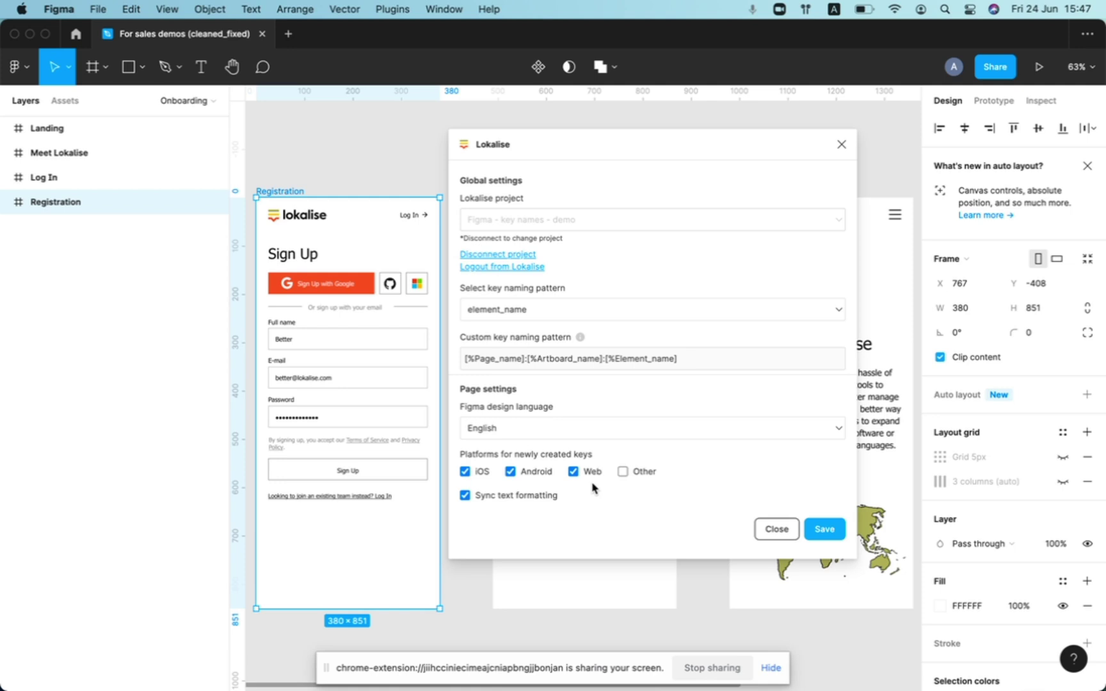
click(545, 313)
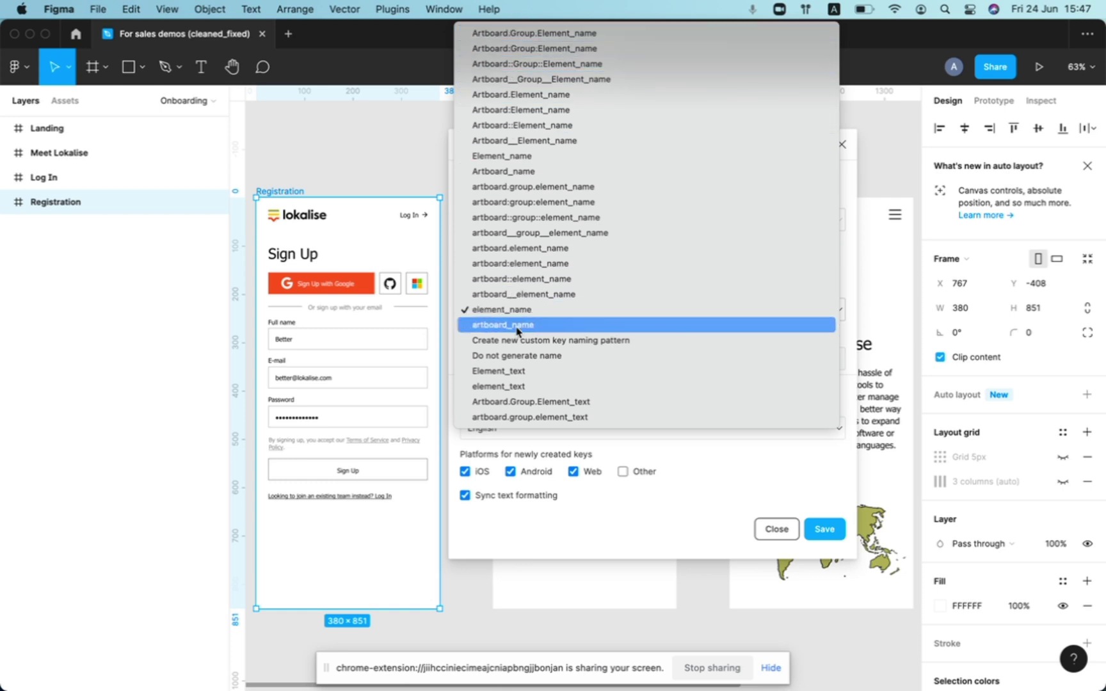
Step: Change the key naming pattern from element_name to 'Do not generate name'
click(517, 360)
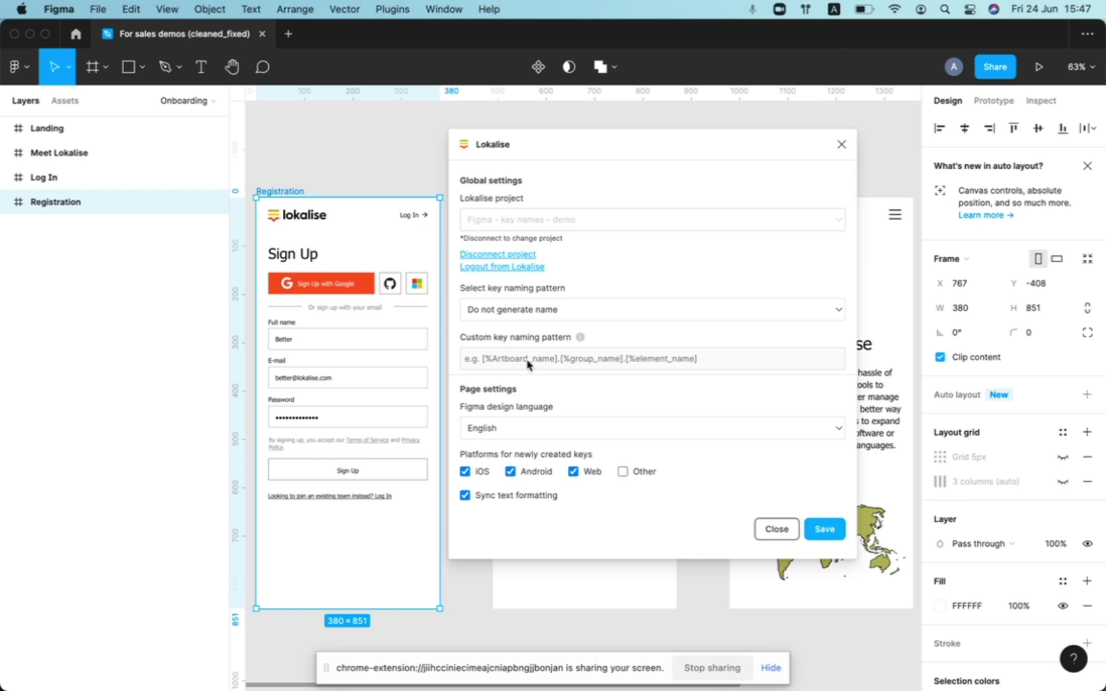
click(545, 310)
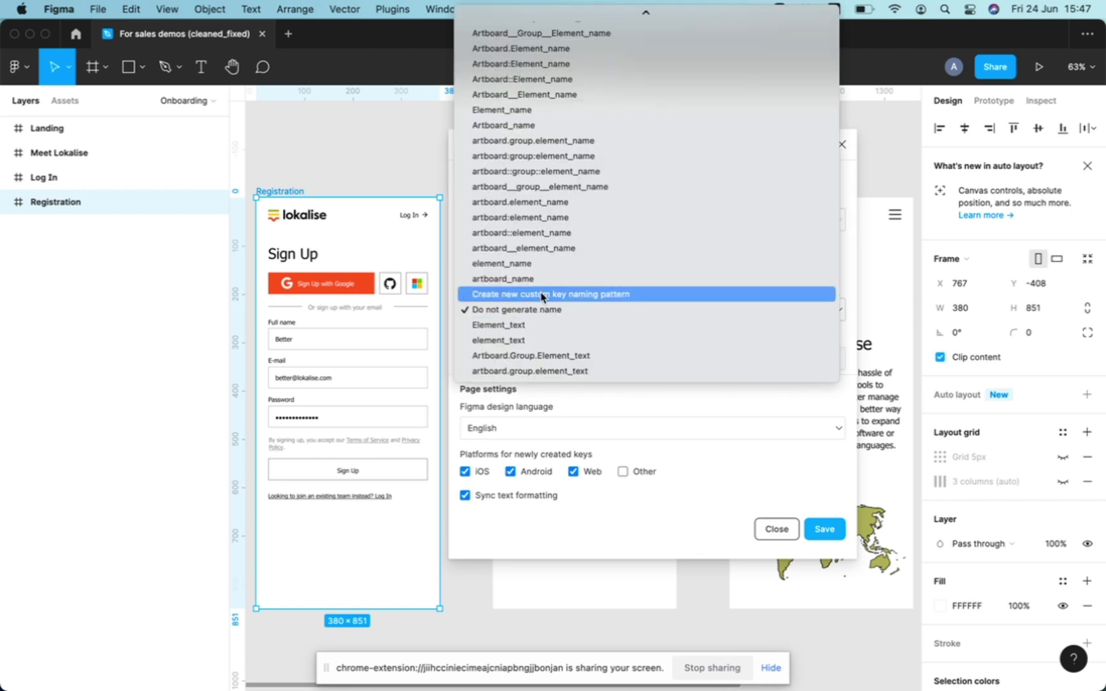
click(541, 295)
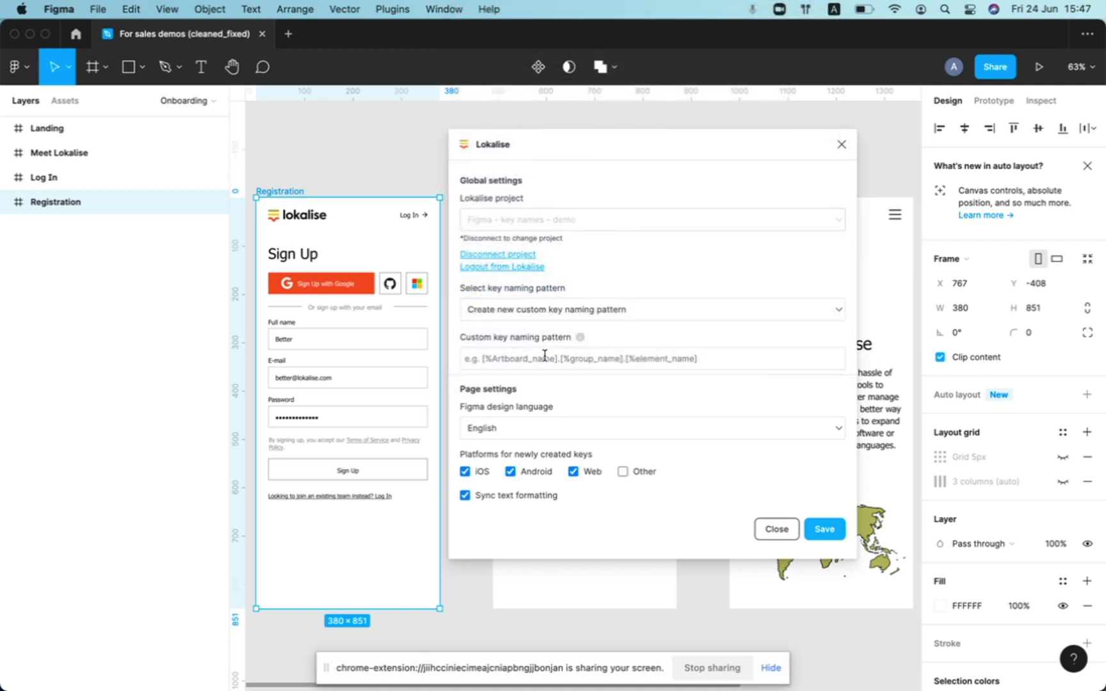
click(557, 309)
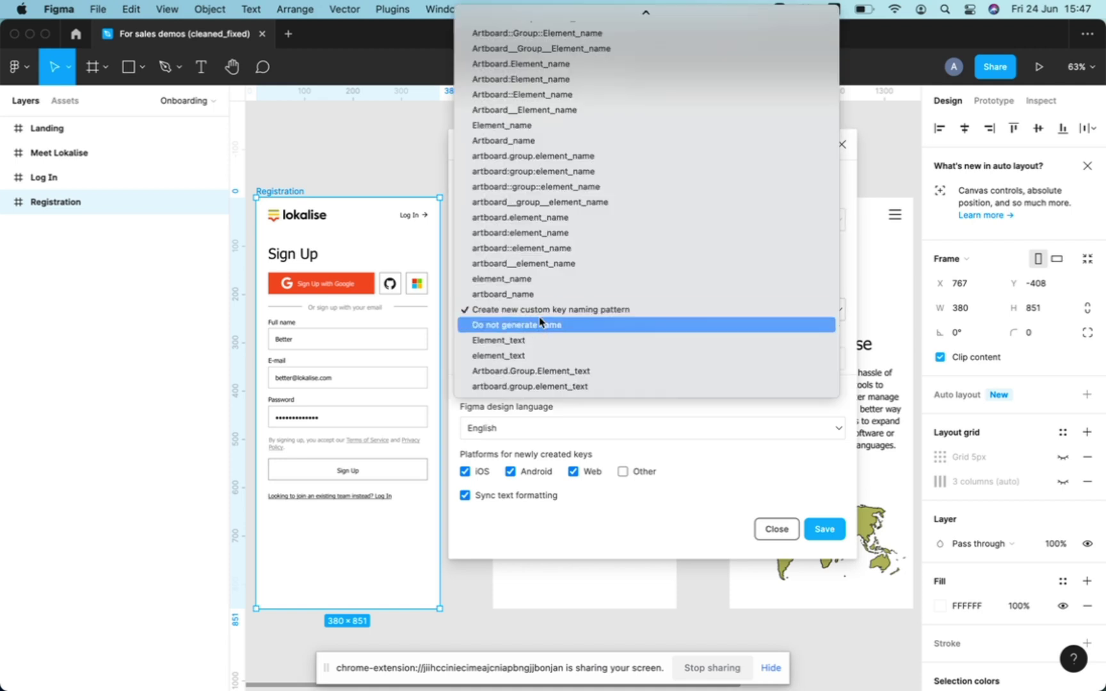
click(539, 324)
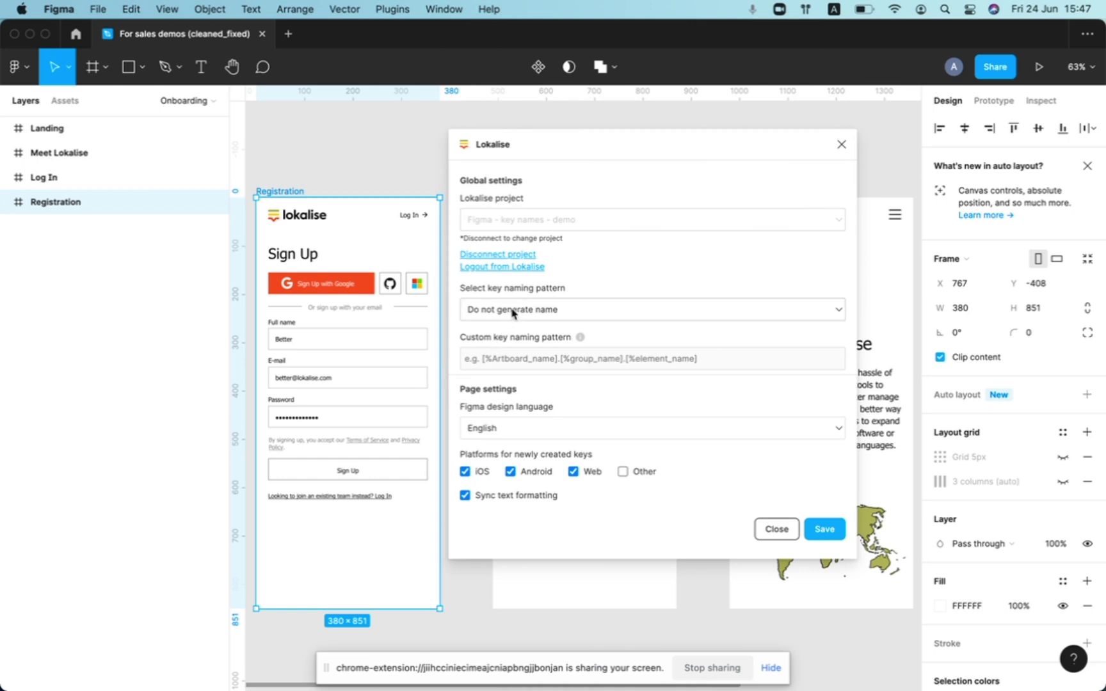
Step: Save the plugin settings and marquee-select the Registration frame's text elements
click(827, 531)
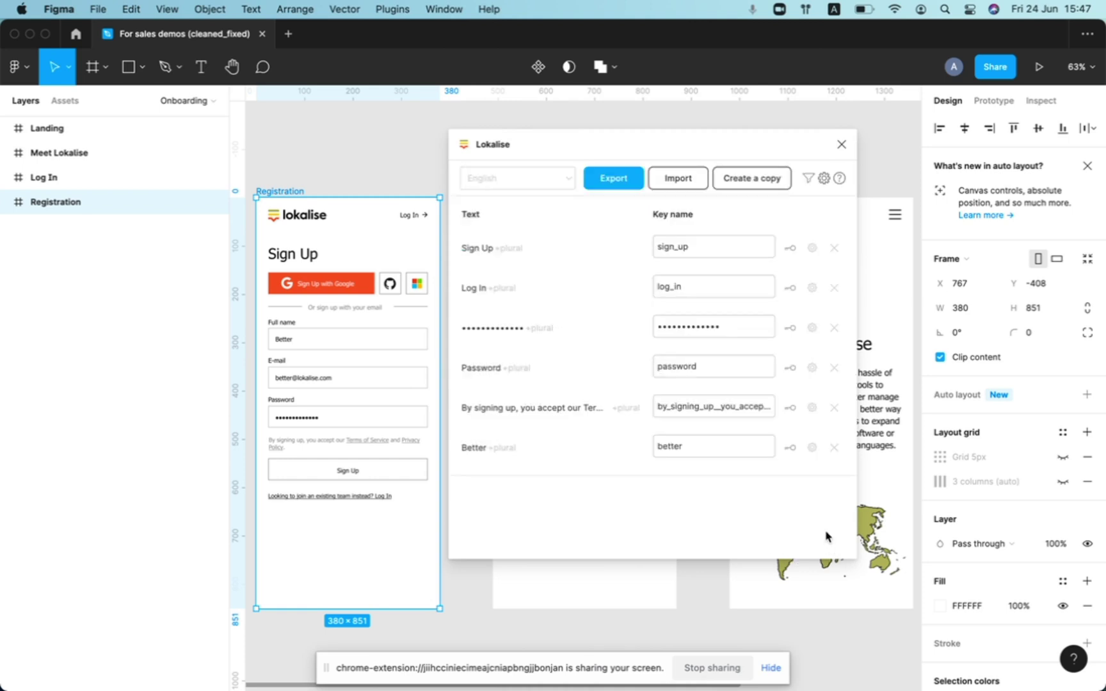
click(359, 181)
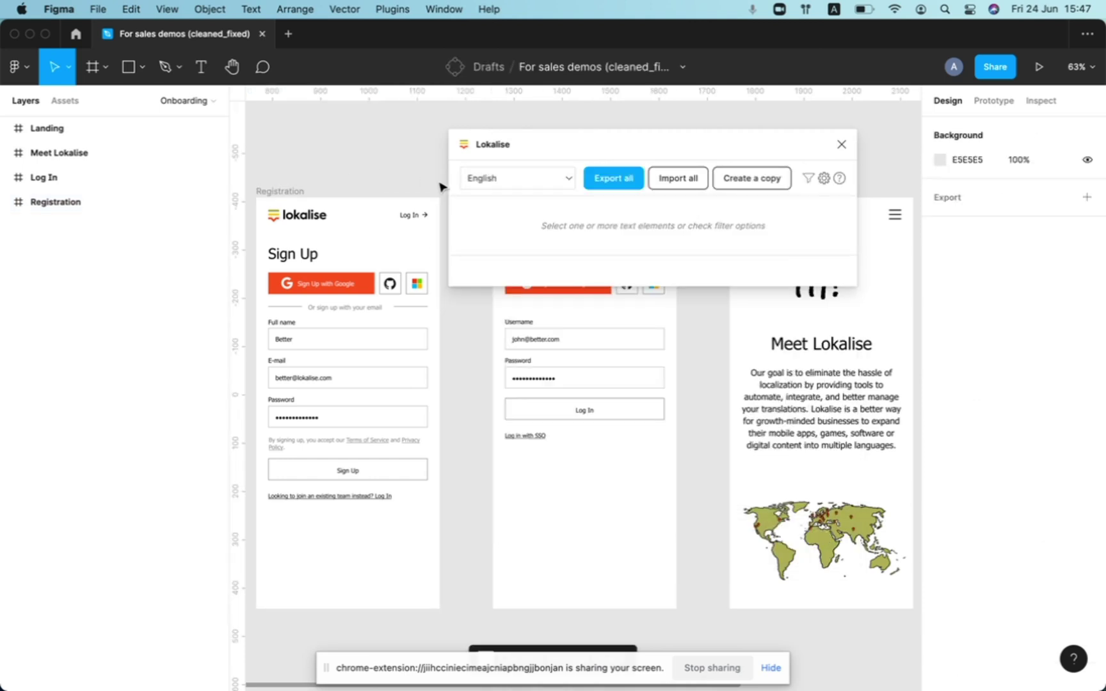
drag(266, 156, 444, 525)
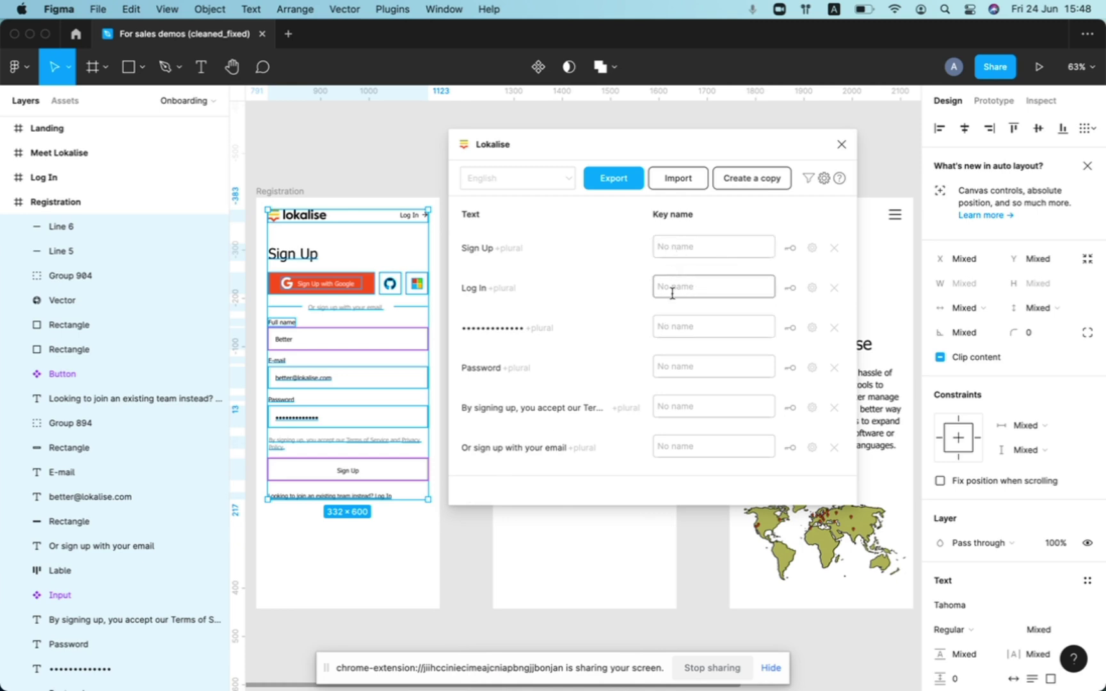
scroll(669, 320, down, 3)
scroll(669, 322, up, 3)
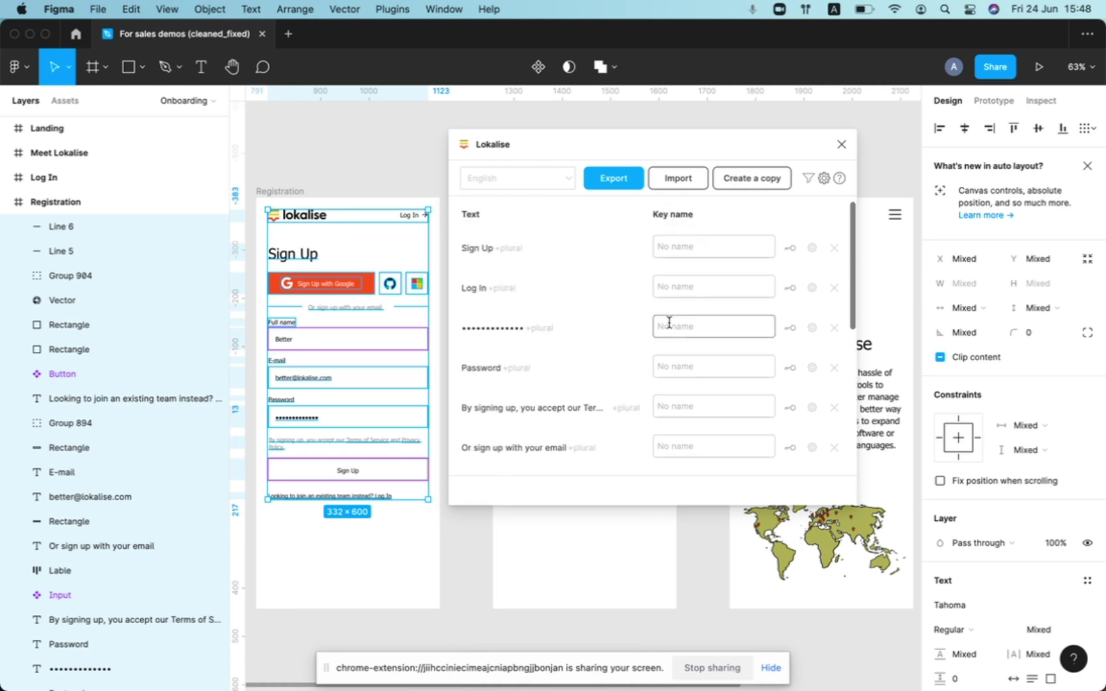
Step: Give the Sign Up text the key name onboarding.sign_up.button
click(671, 244)
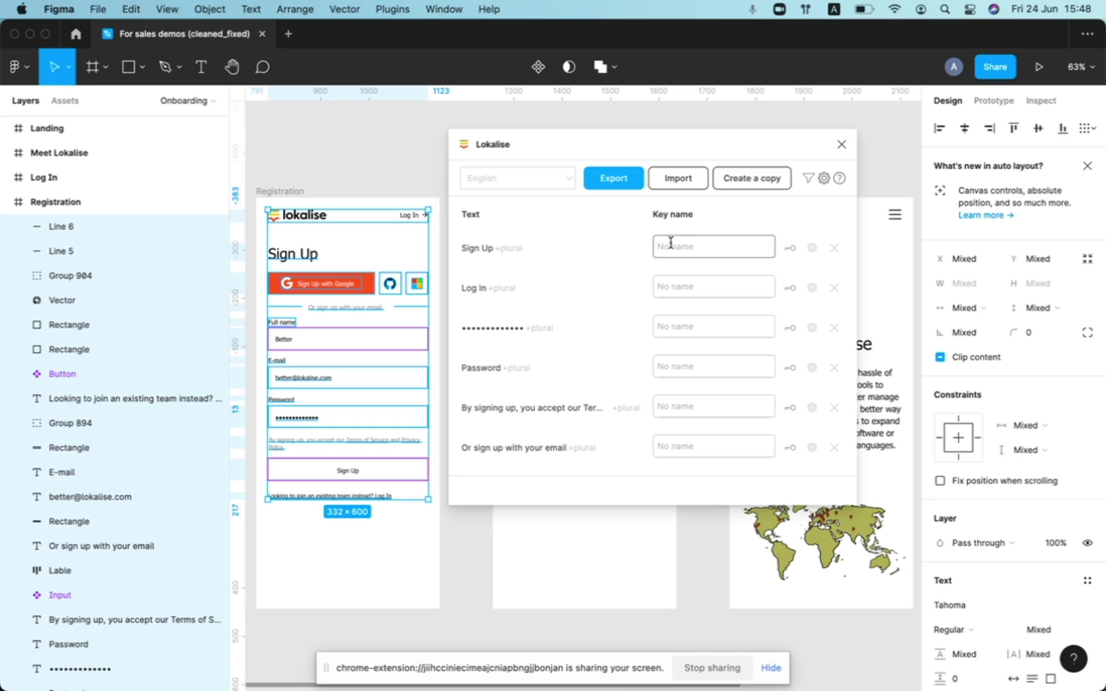
text(s)
key(BackSpace)
text(o)
text(nbo)
text(arding.)
text(sign)
text(_up+)
text(button)
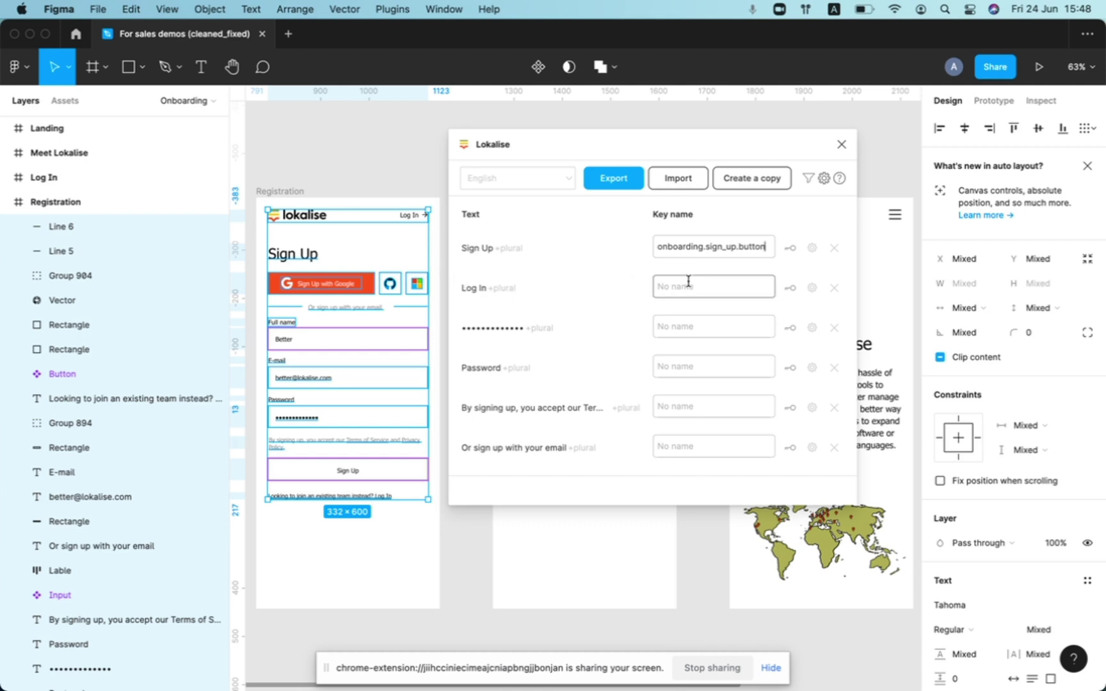
scroll(677, 449, down, 5)
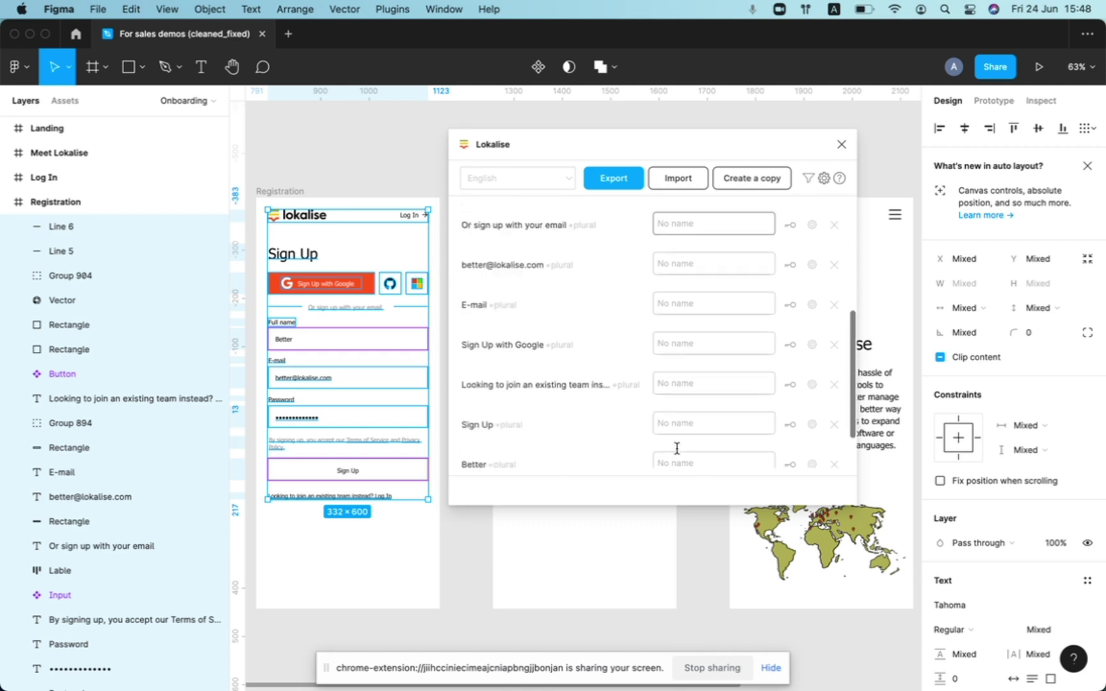
scroll(677, 448, up, 5)
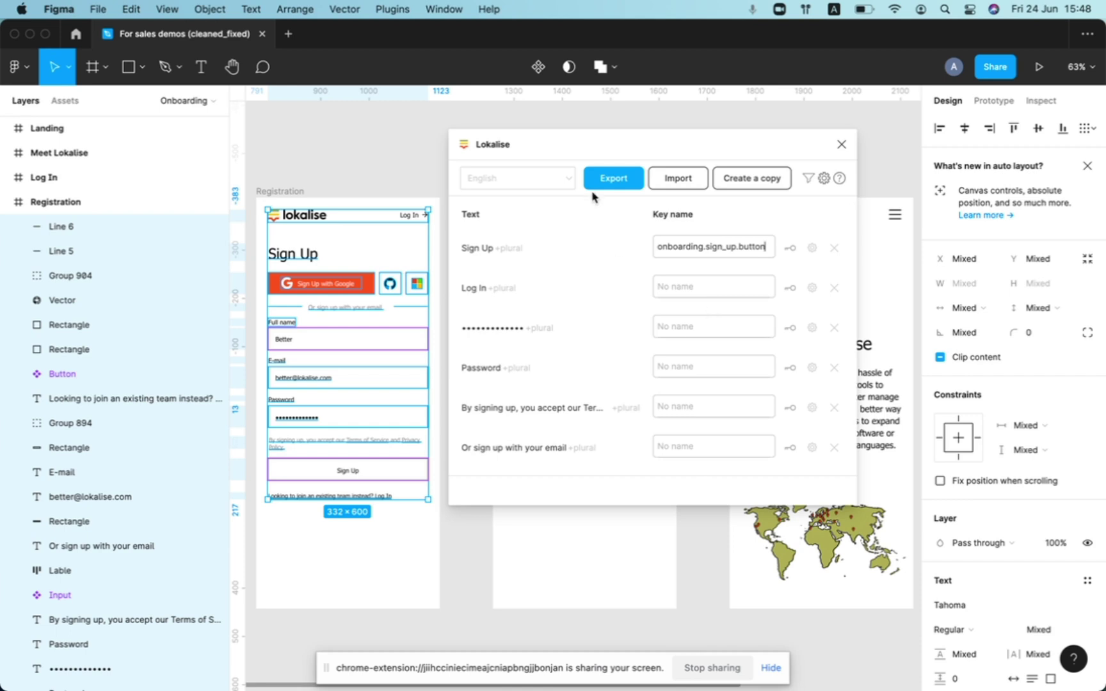
click(608, 179)
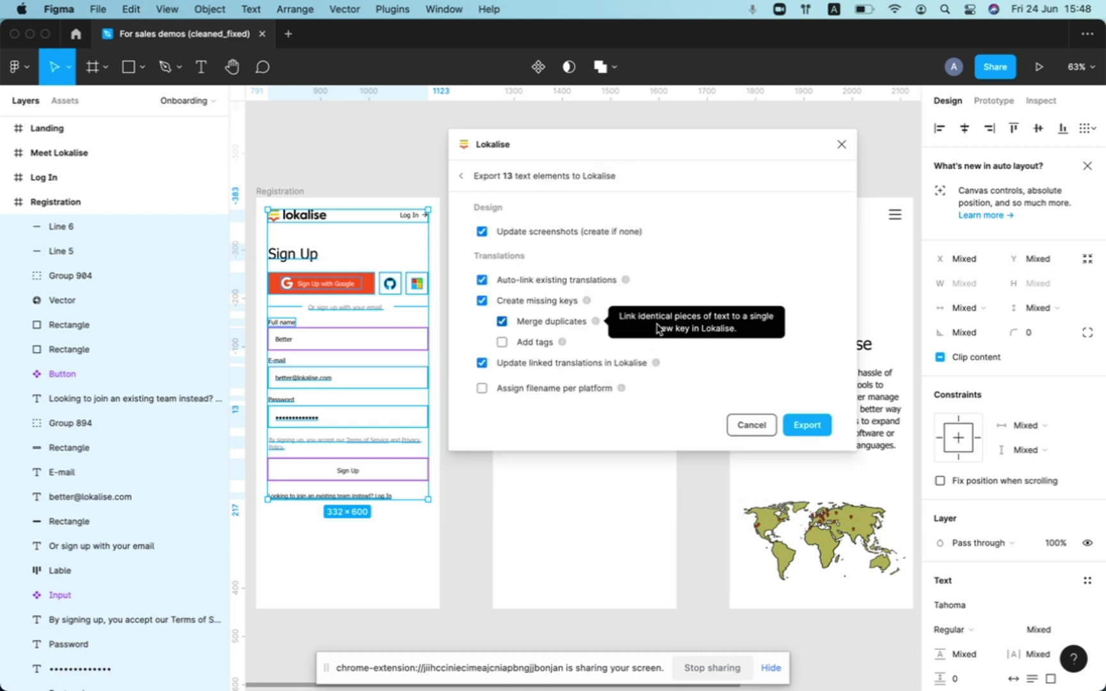
Step: Export the 13 texts to Lokalise with only Create missing keys and Update screenshots enabled
mouse_move(566, 344)
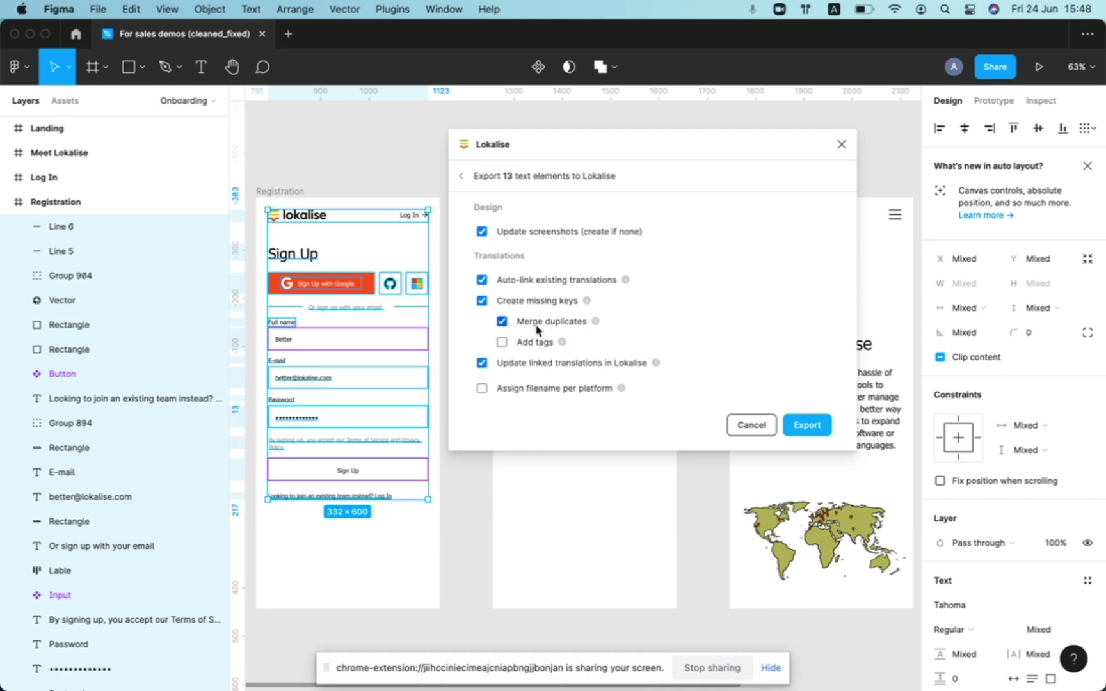
click(482, 231)
click(482, 280)
click(482, 301)
click(482, 321)
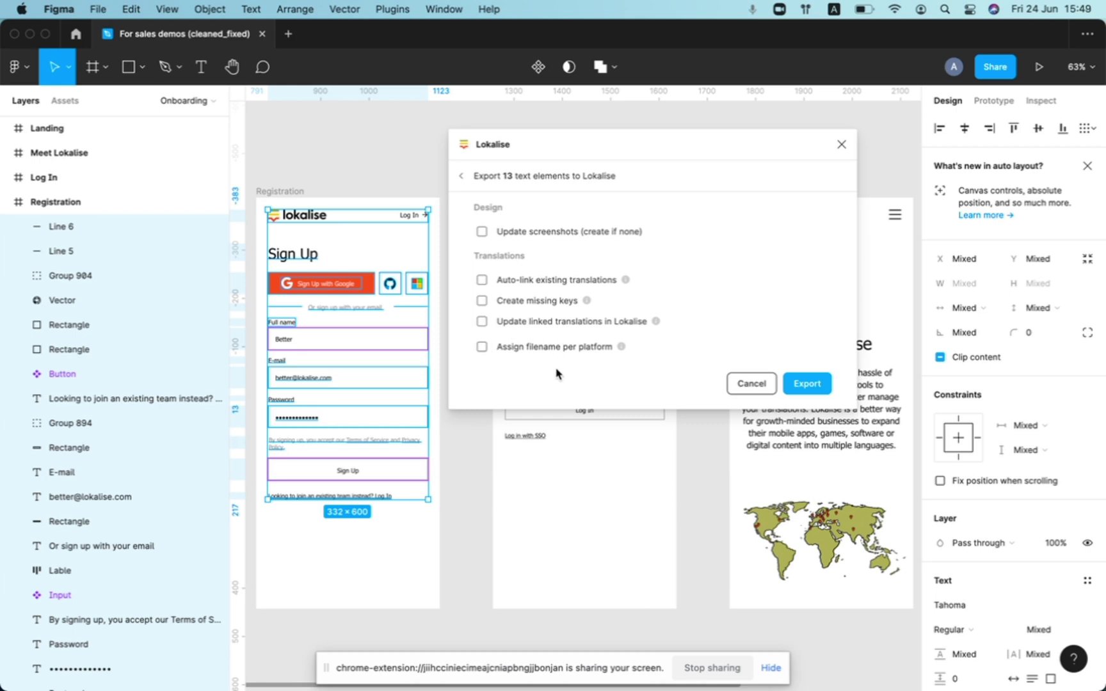
click(482, 300)
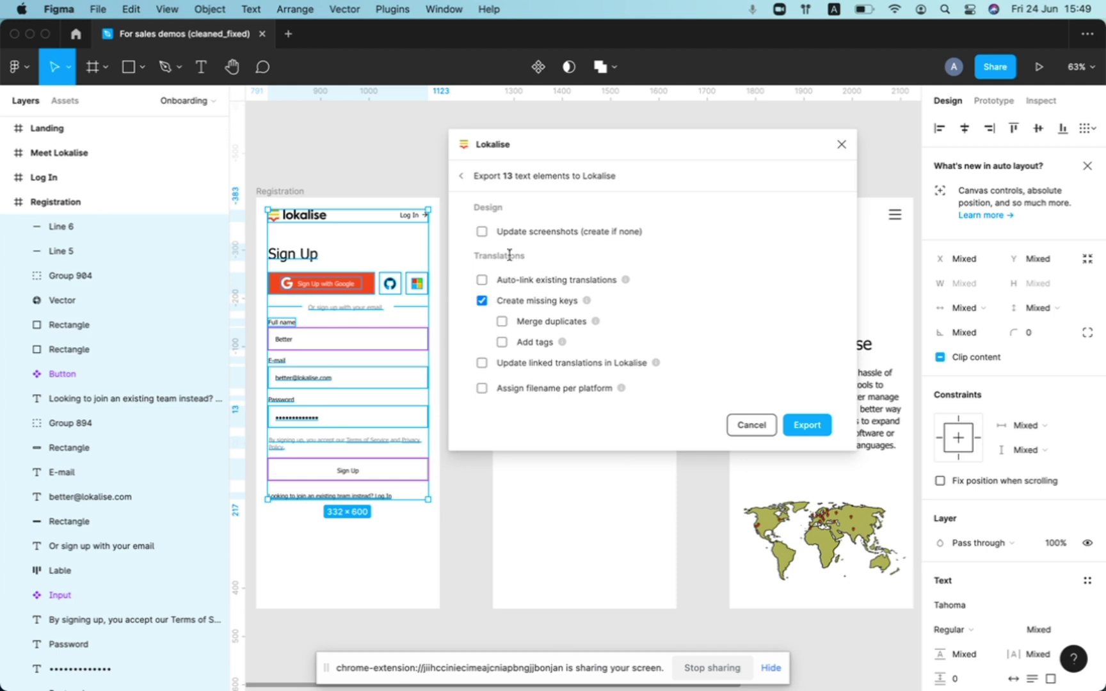
click(482, 232)
click(808, 425)
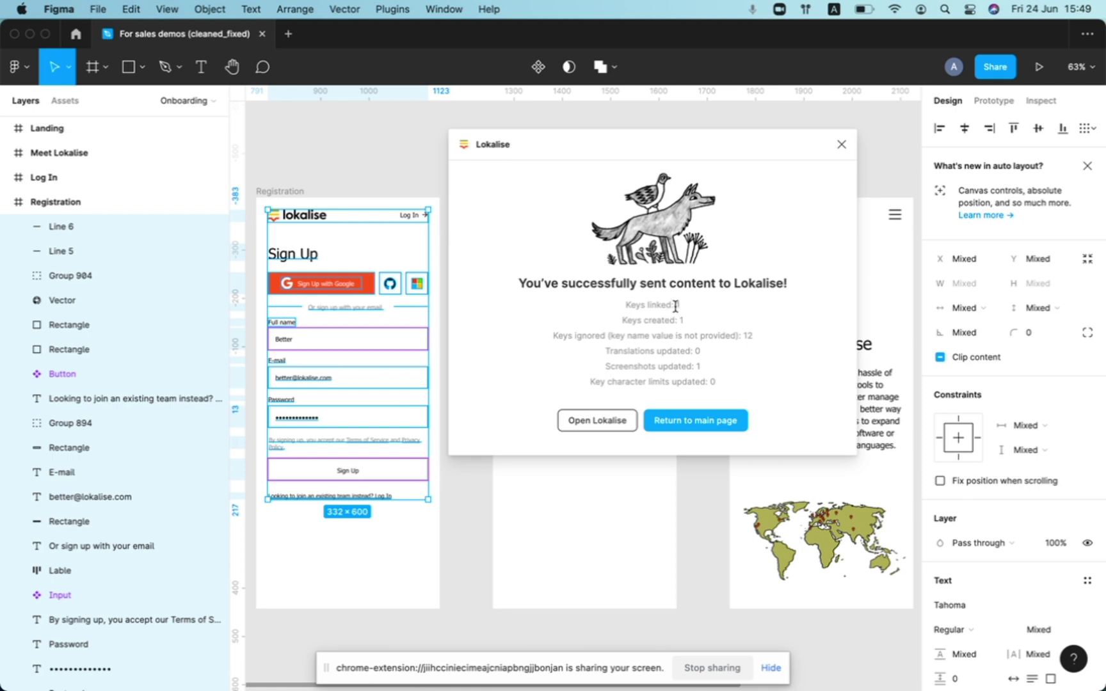
key(ctrl+Right)
Step: Reload the Lokalise project to show the new onboarding.sign_up.button key, then return to Figma
click(66, 46)
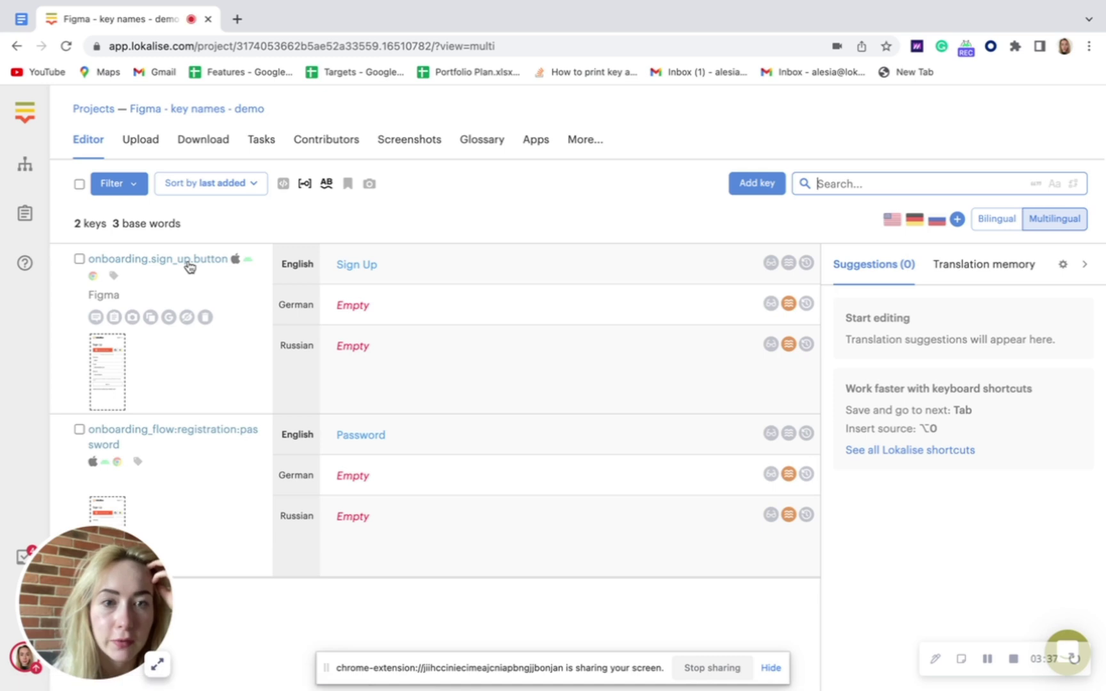
key(ctrl+Left)
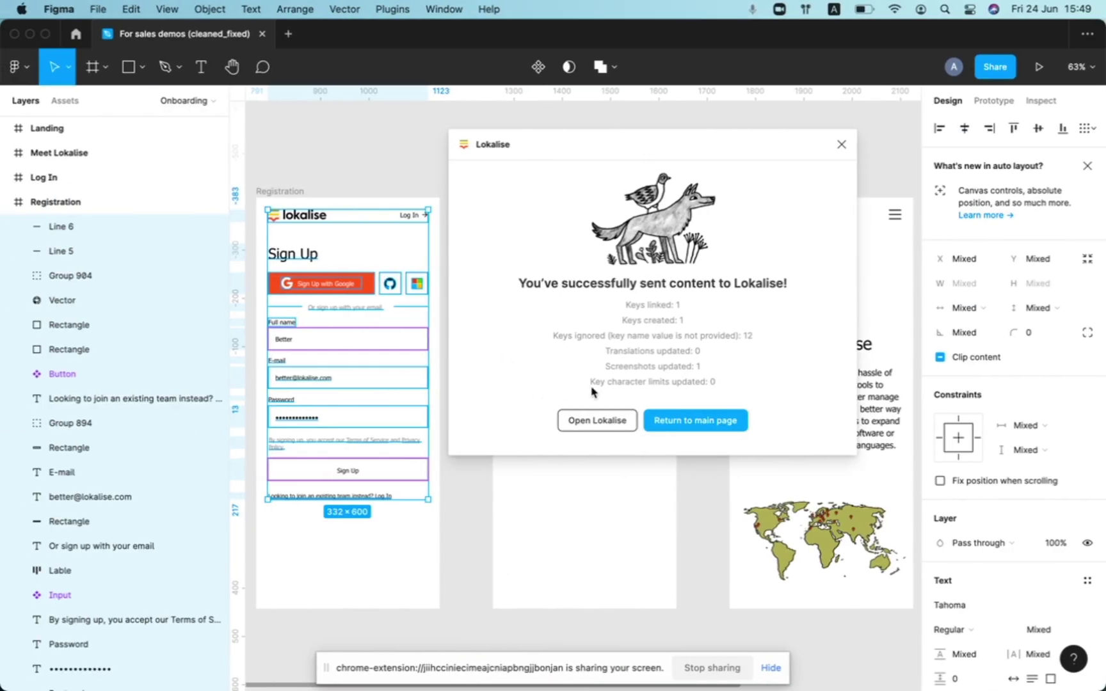
Step: Go back to the plugin's main page and set the key naming pattern to element_name
click(694, 425)
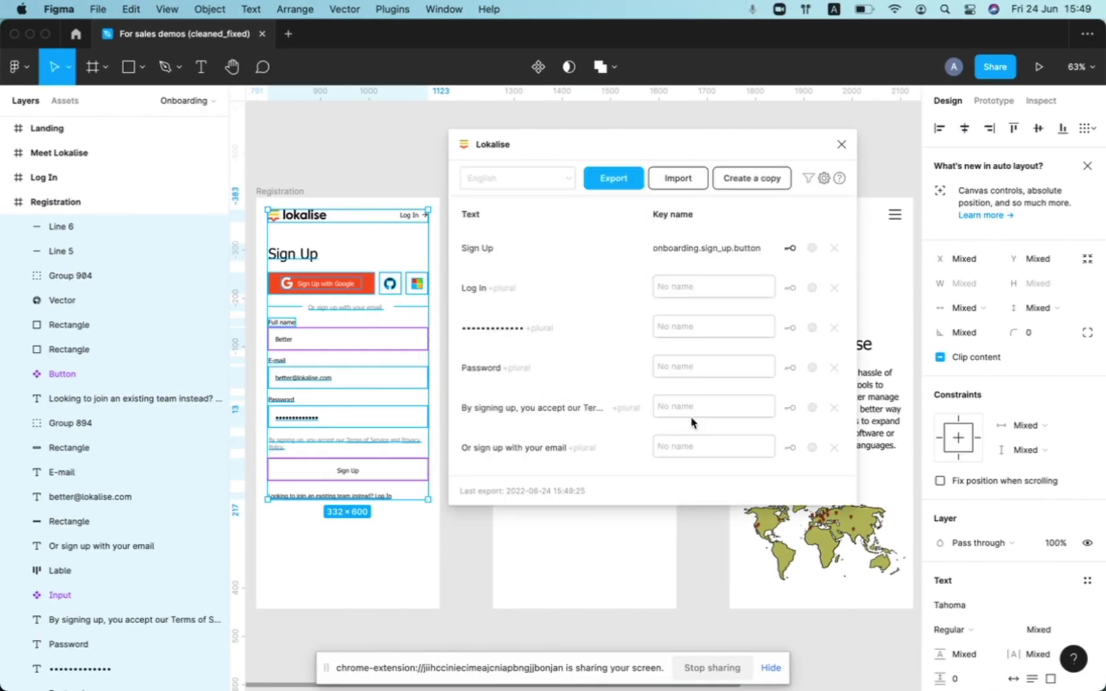
click(823, 179)
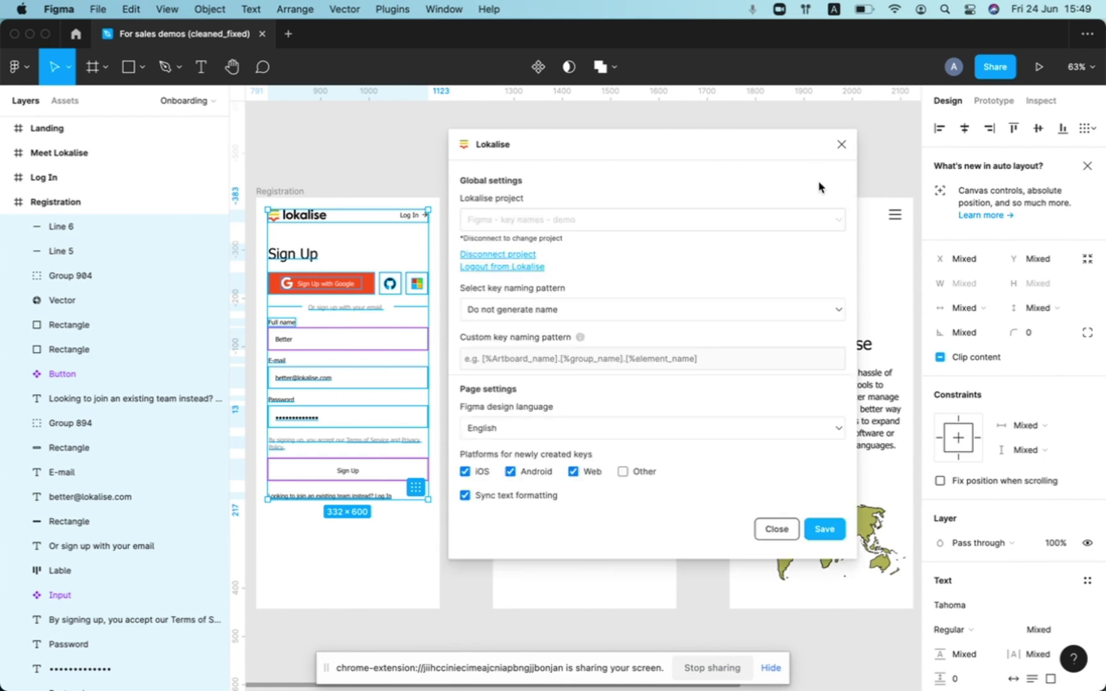
click(554, 313)
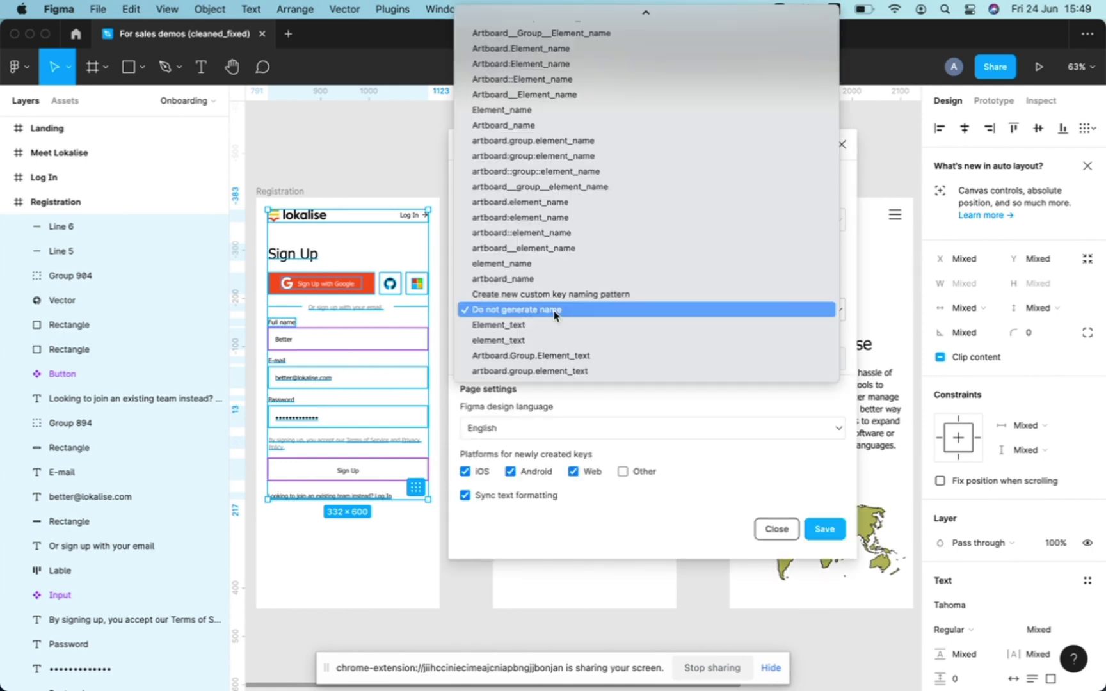
scroll(551, 250, up, 1)
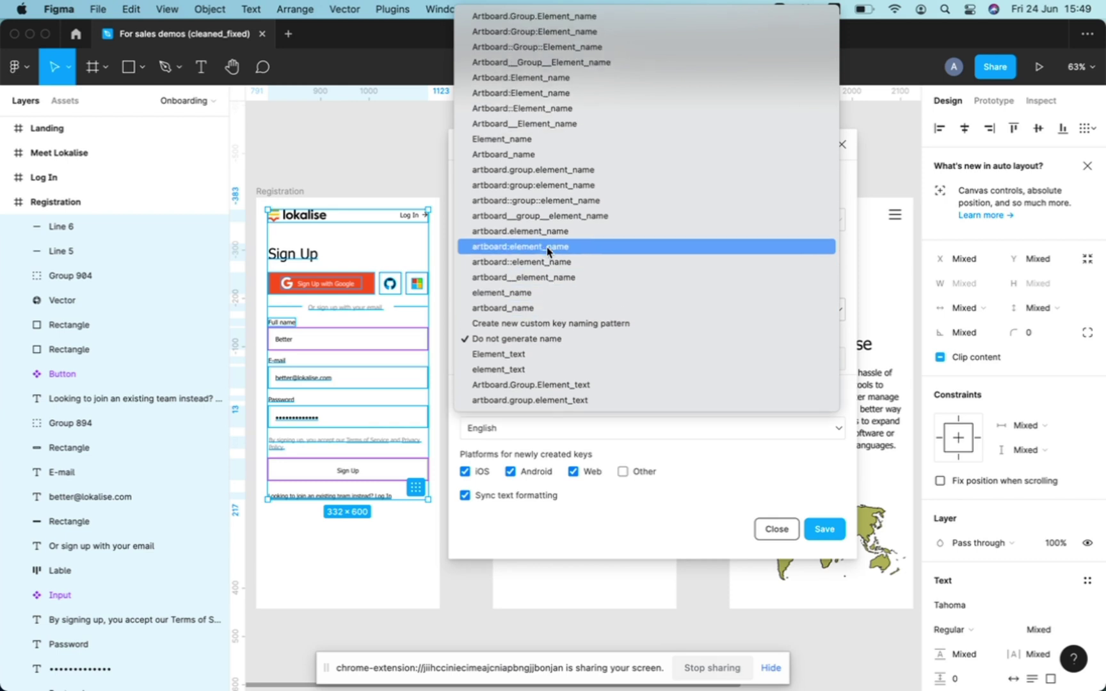
click(535, 296)
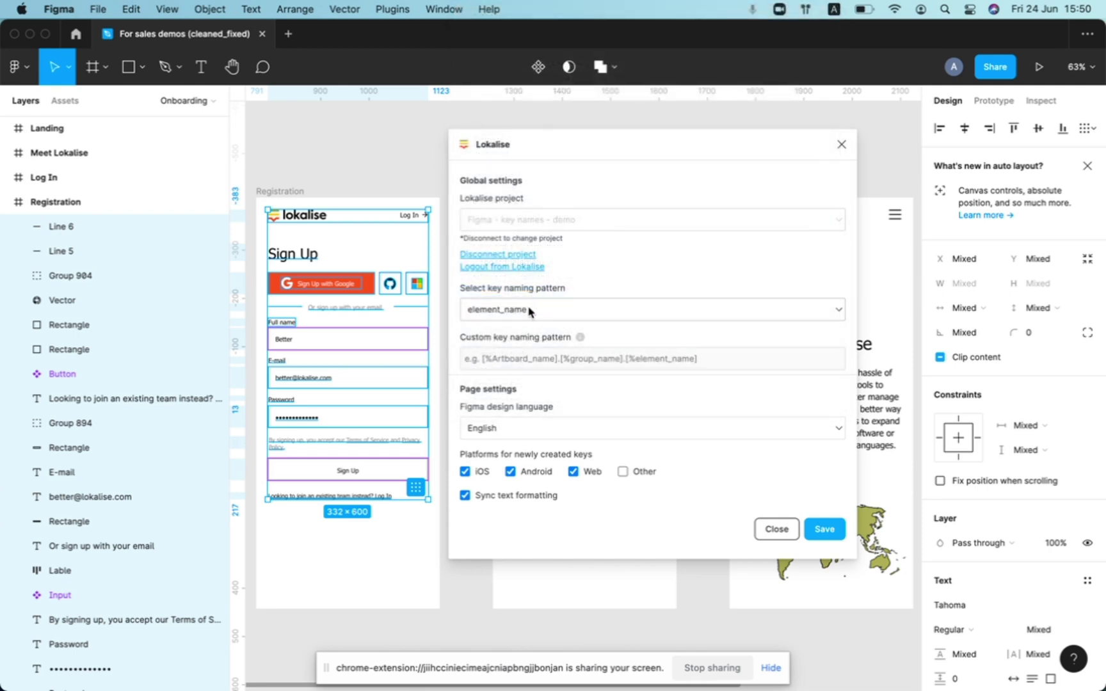
click(529, 312)
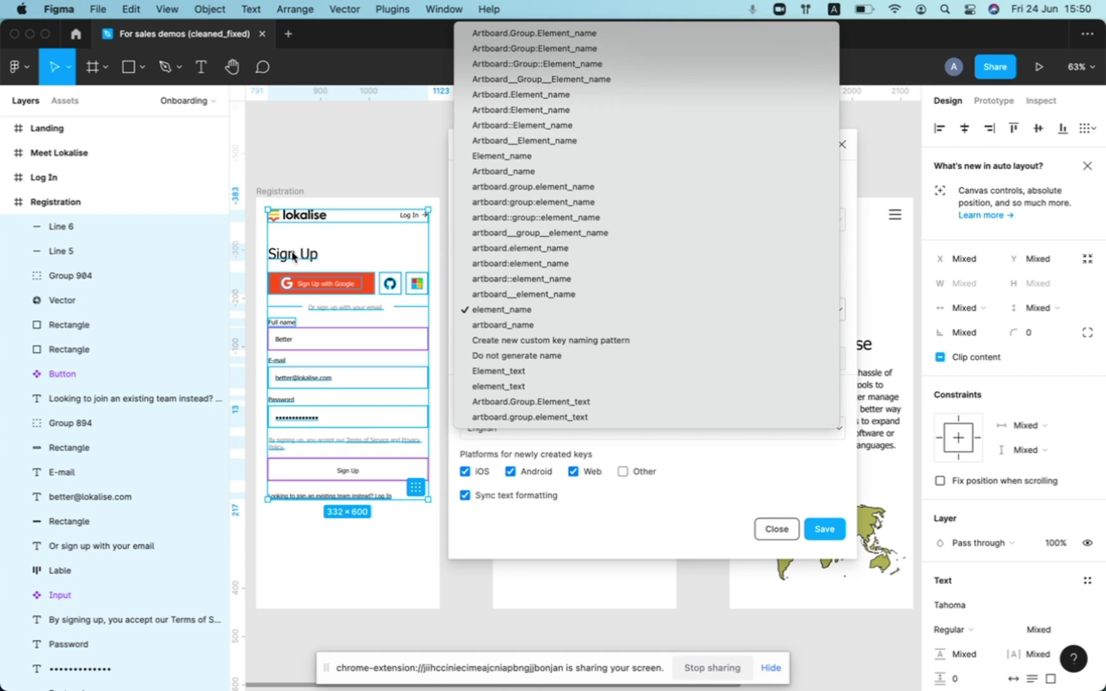
Step: Keep element_name as the key naming pattern and save the plugin settings
click(551, 311)
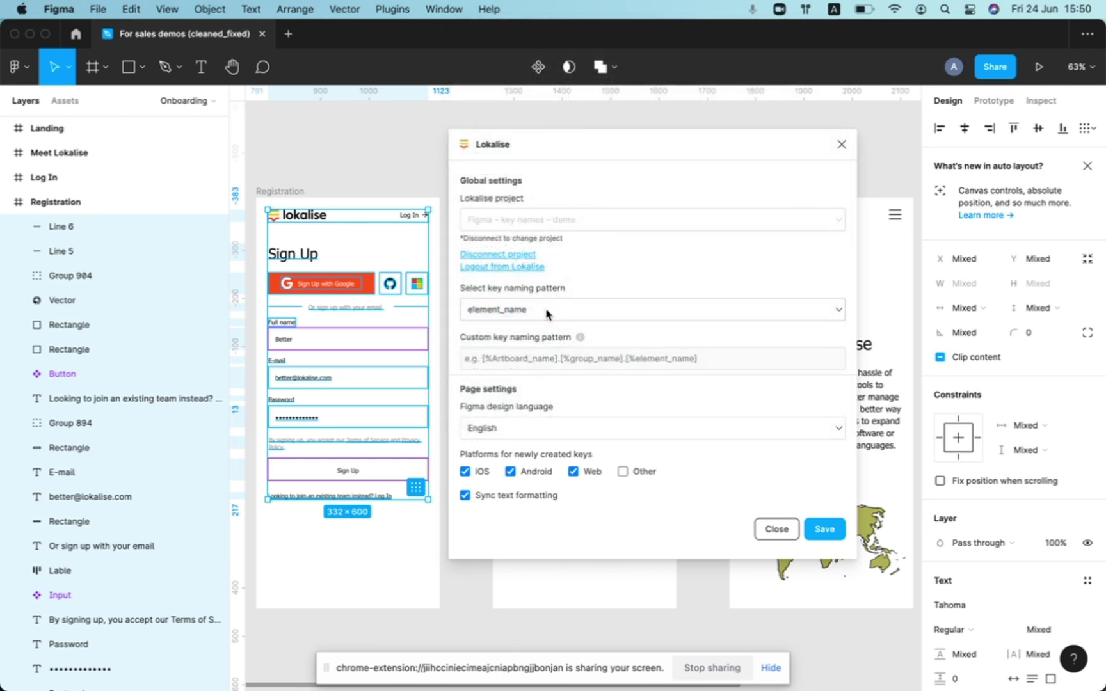
drag(593, 144, 621, 132)
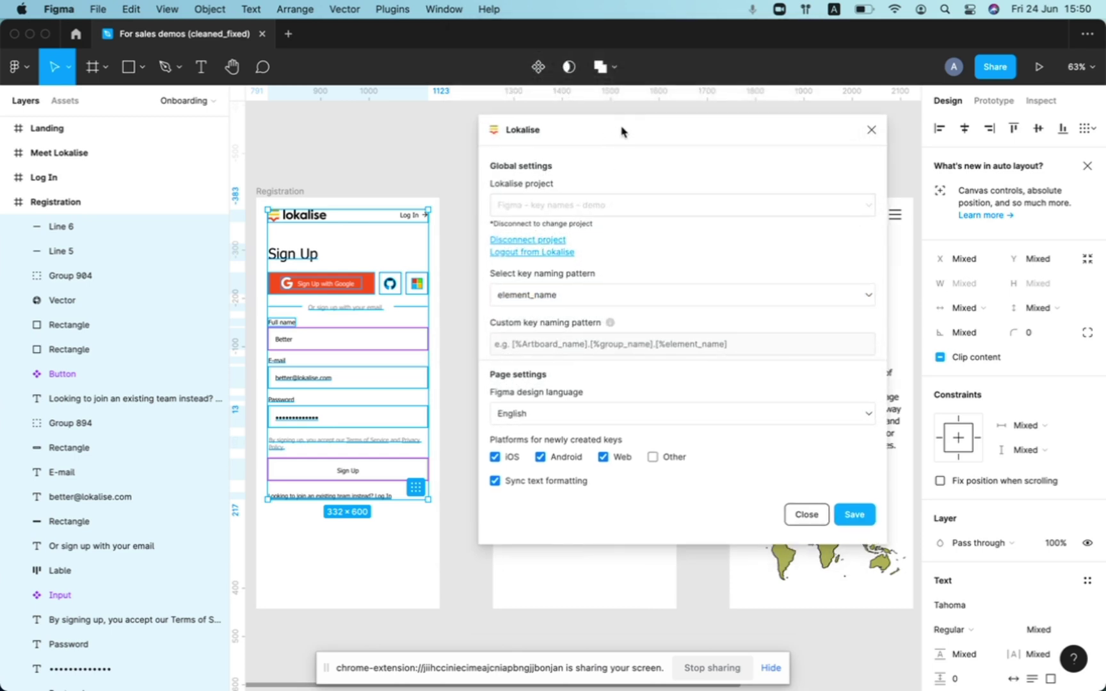
click(550, 295)
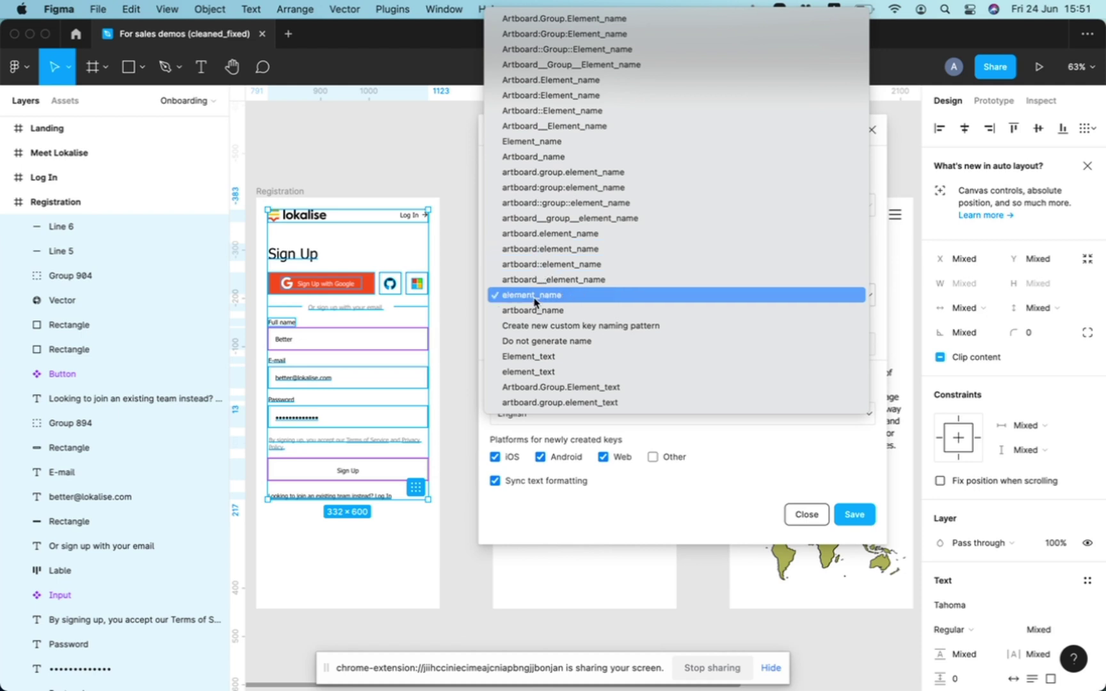
click(535, 302)
click(854, 514)
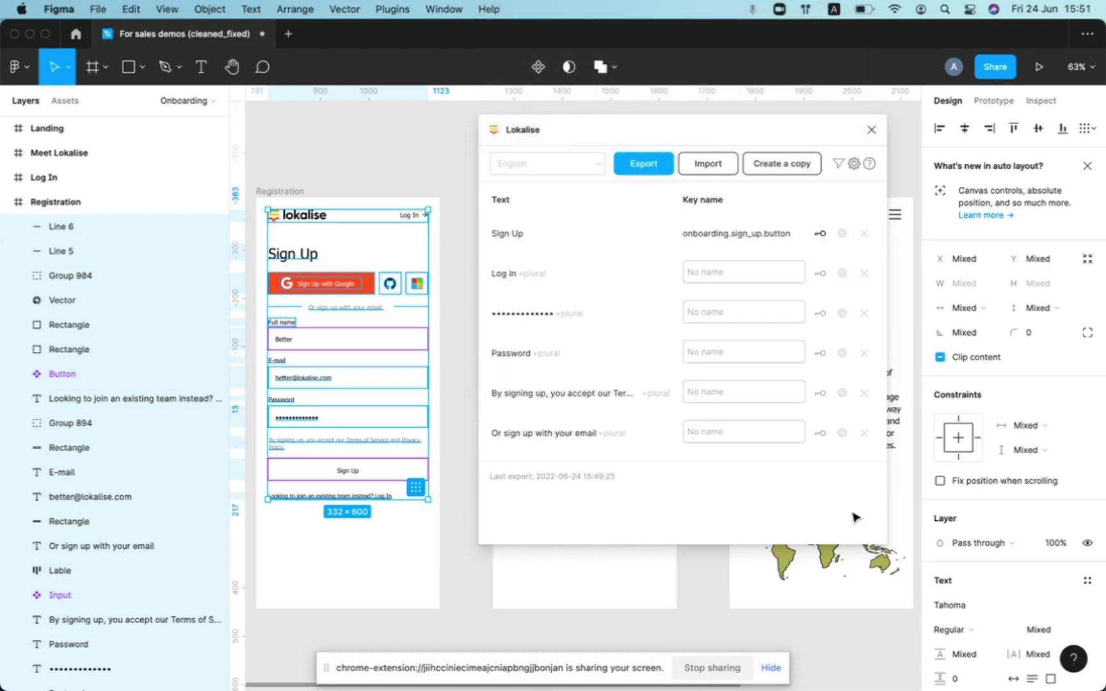
Step: Select the Registration frame's layers and review their element_name keys like log_in and password
click(330, 187)
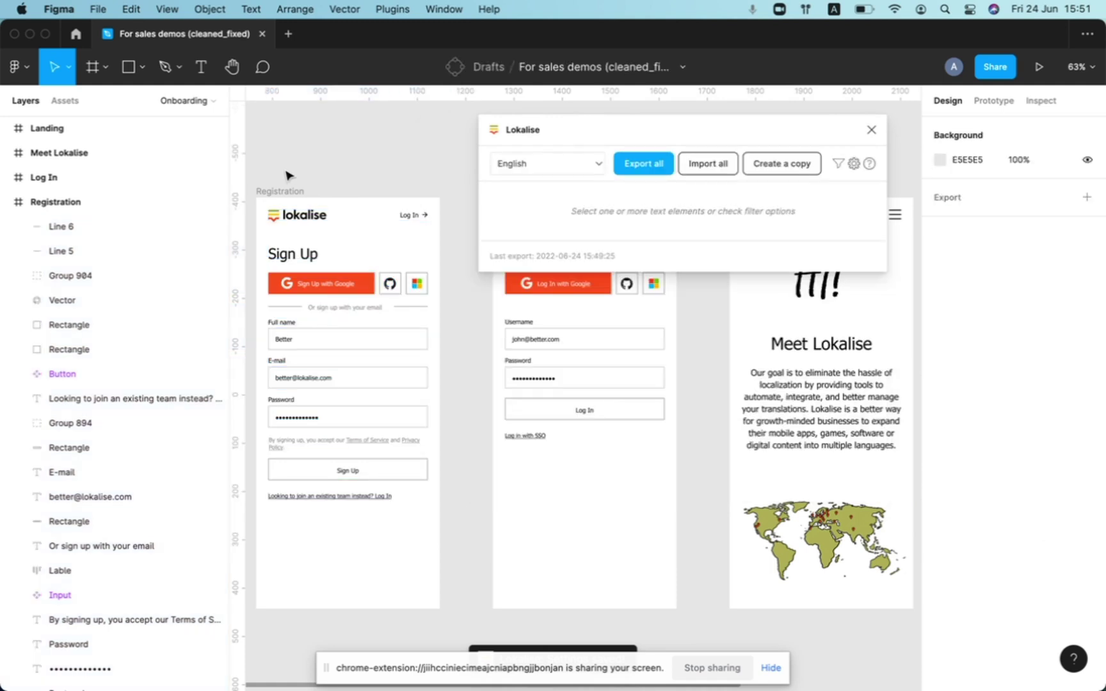
drag(288, 175, 454, 526)
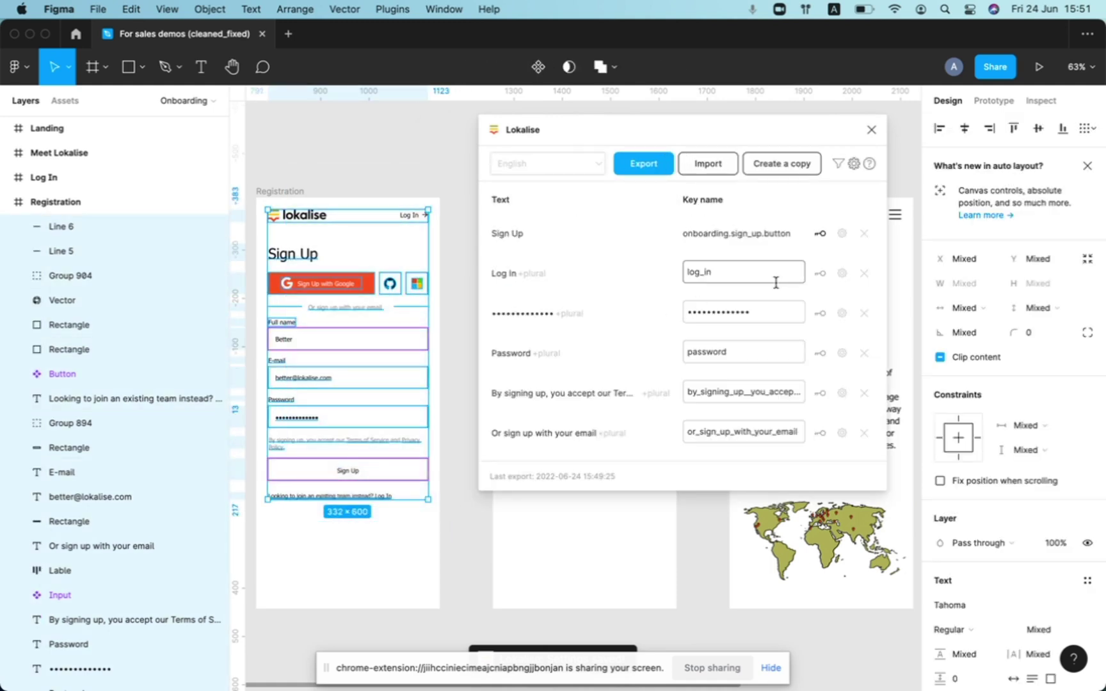
scroll(776, 282, down, 2)
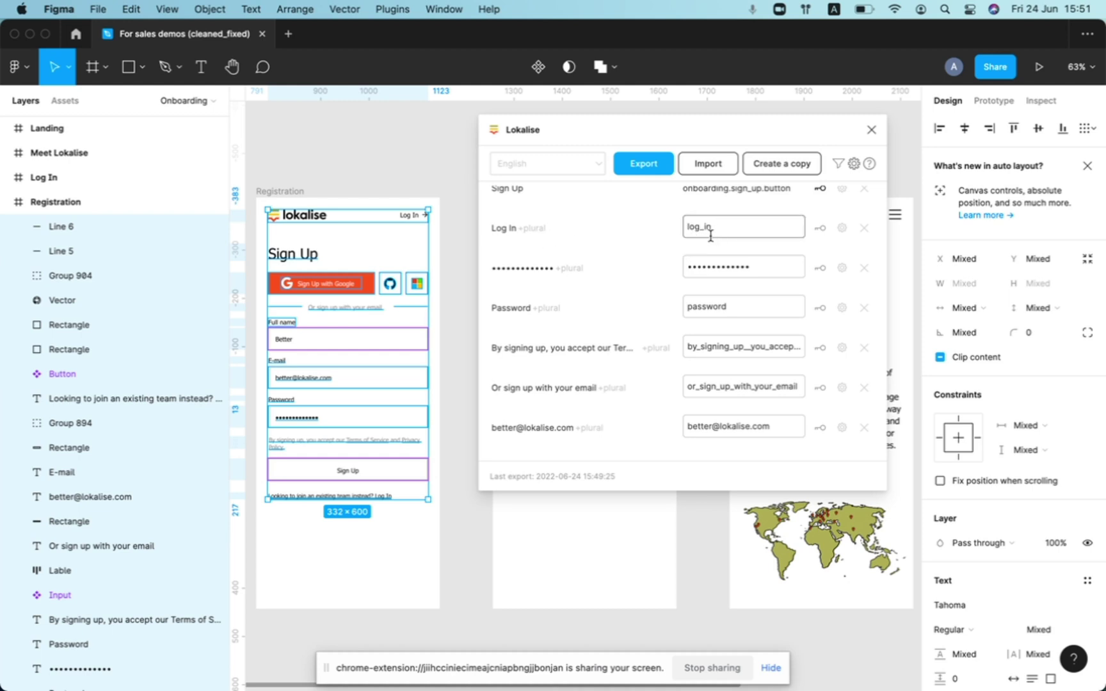
scroll(712, 296, down, 2)
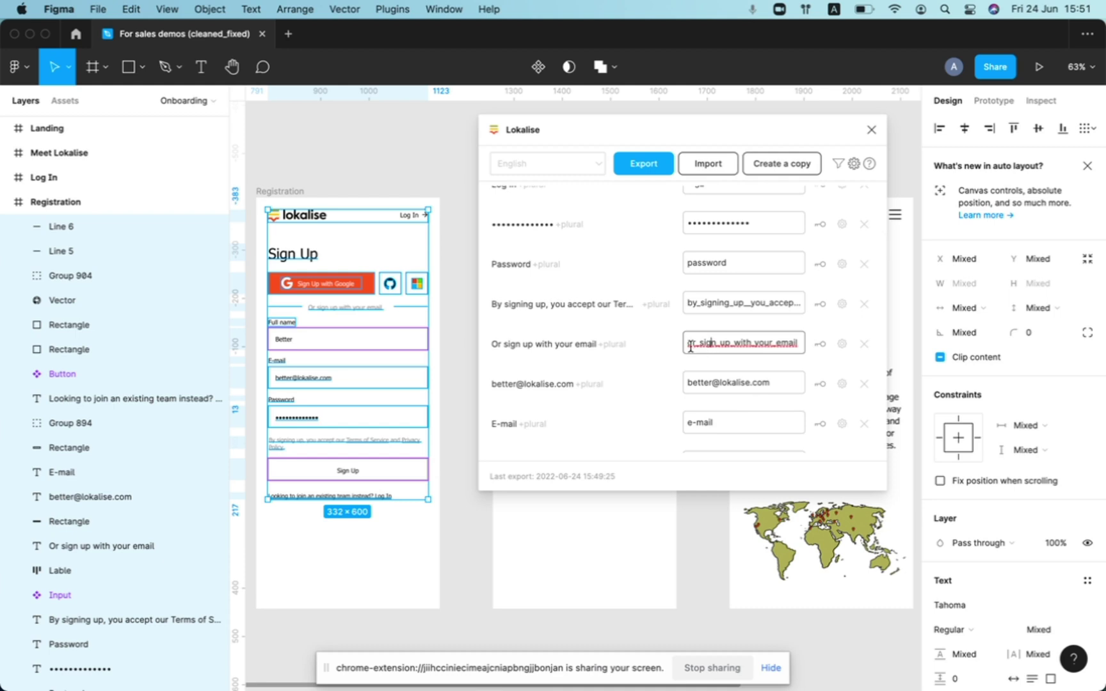
drag(689, 344, 830, 350)
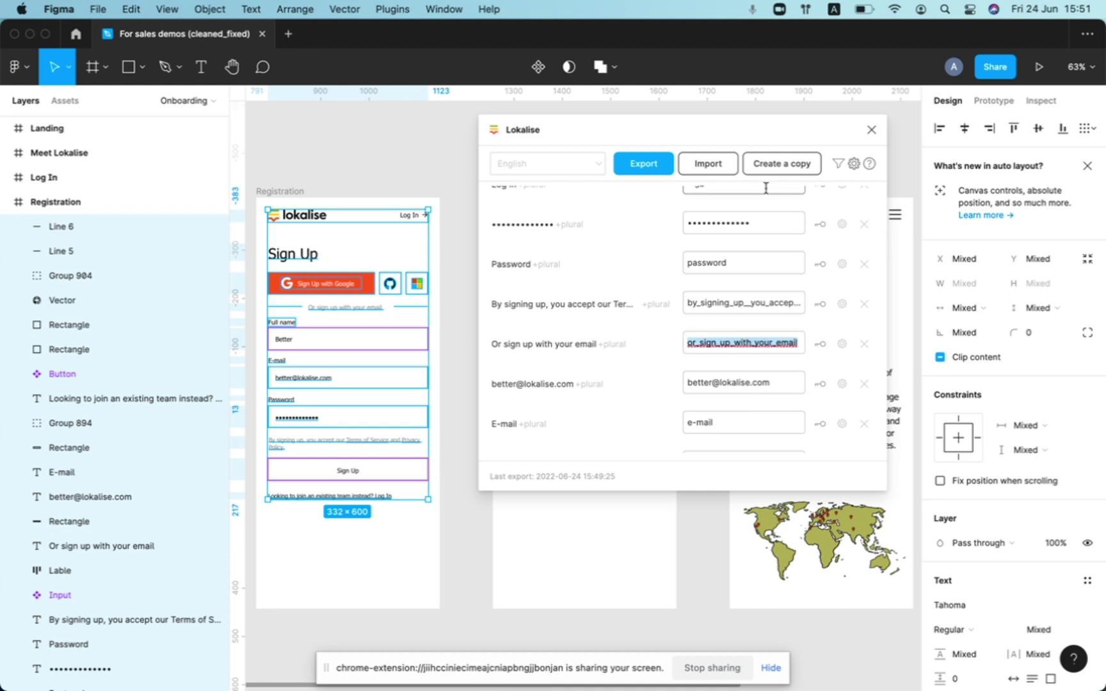
click(854, 164)
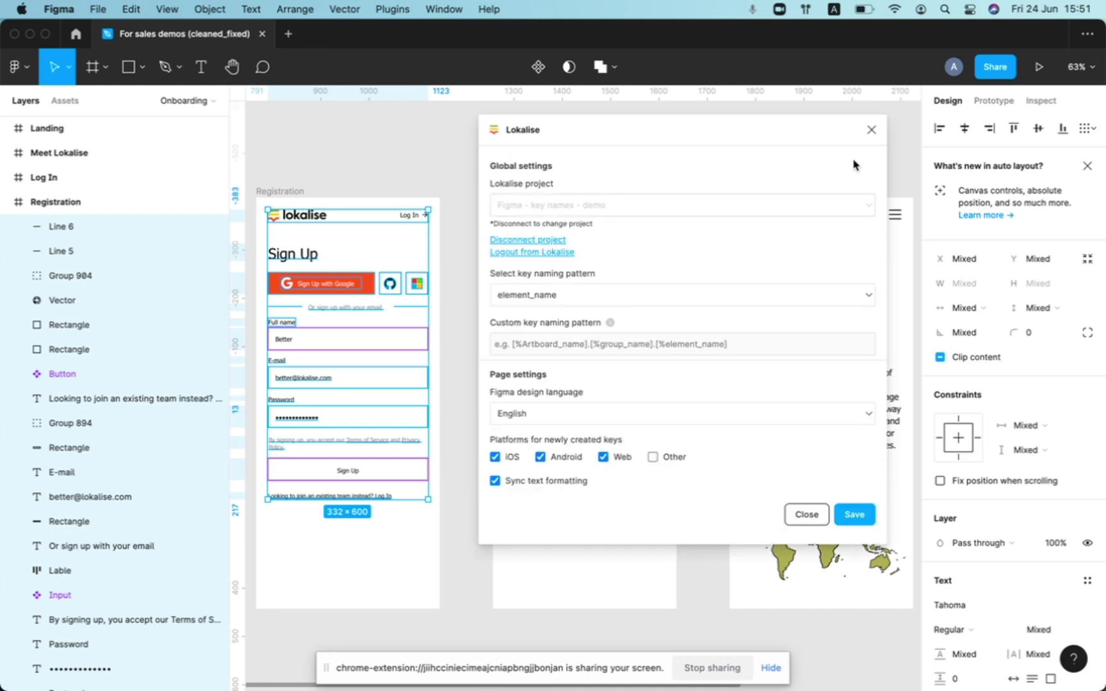
Step: Switch the key naming pattern to Artboard::Group::Element_name and save
click(541, 304)
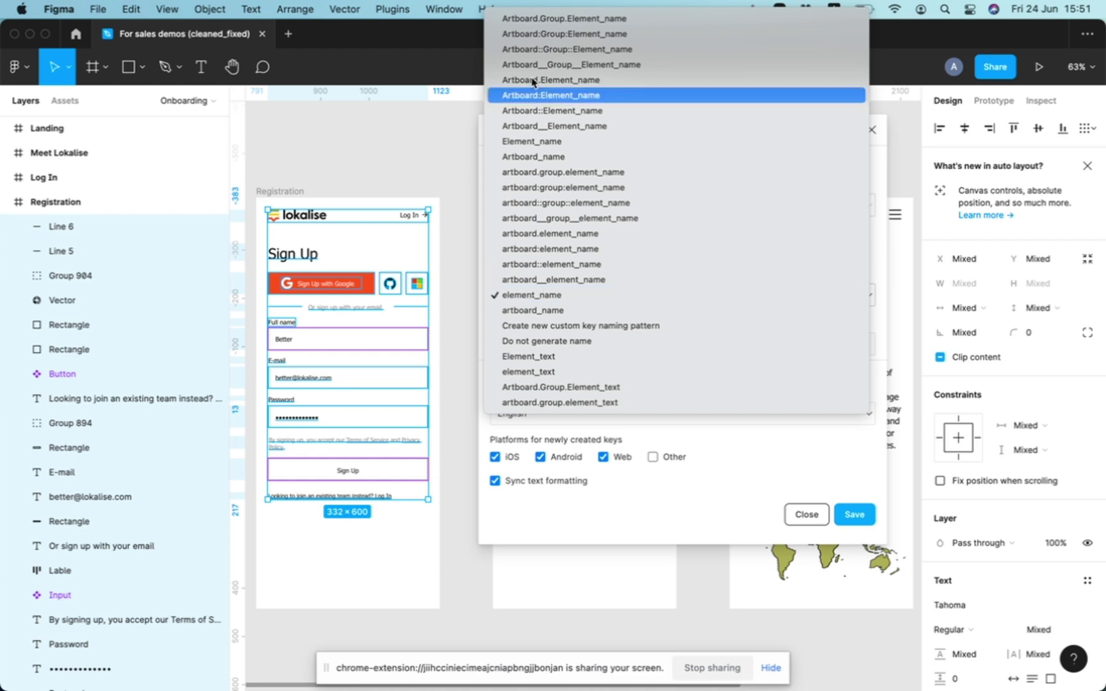
click(537, 51)
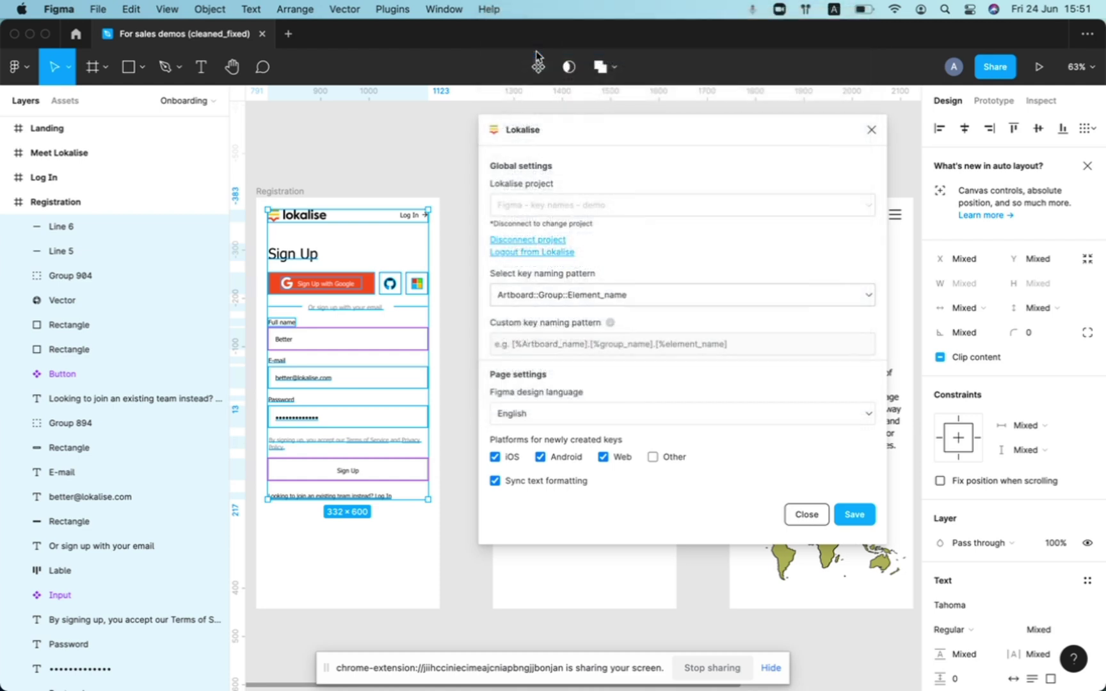
click(853, 514)
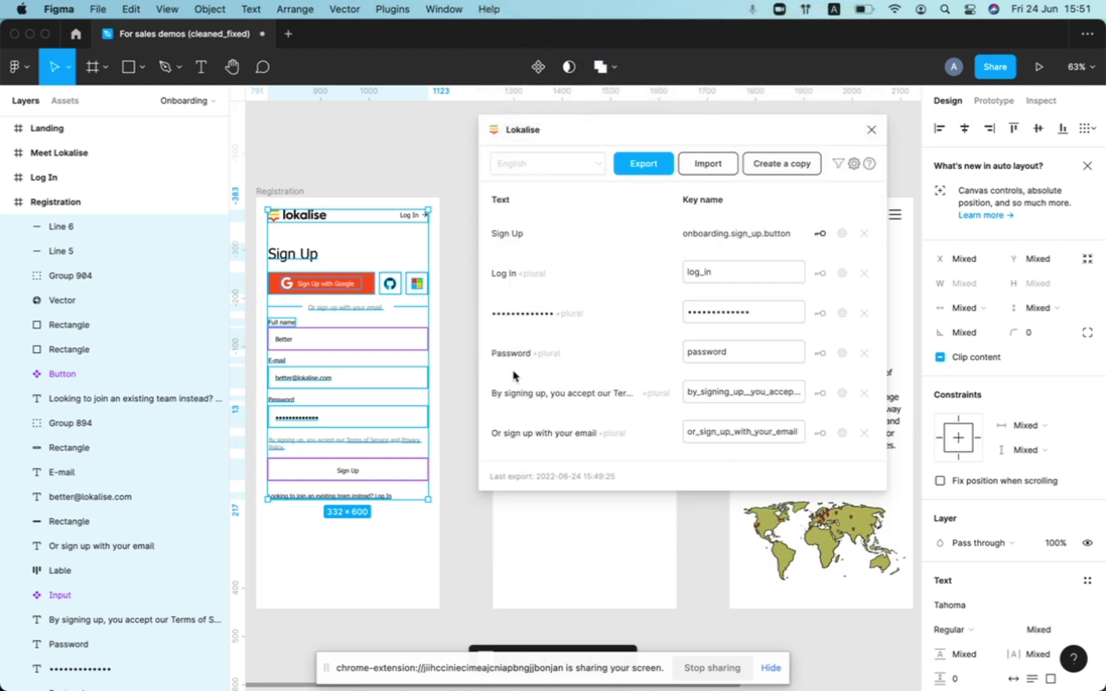
Step: Reselect the Registration layers, check the terms text's Registration:: key prefix, then select that text
click(353, 164)
drag(300, 164, 427, 572)
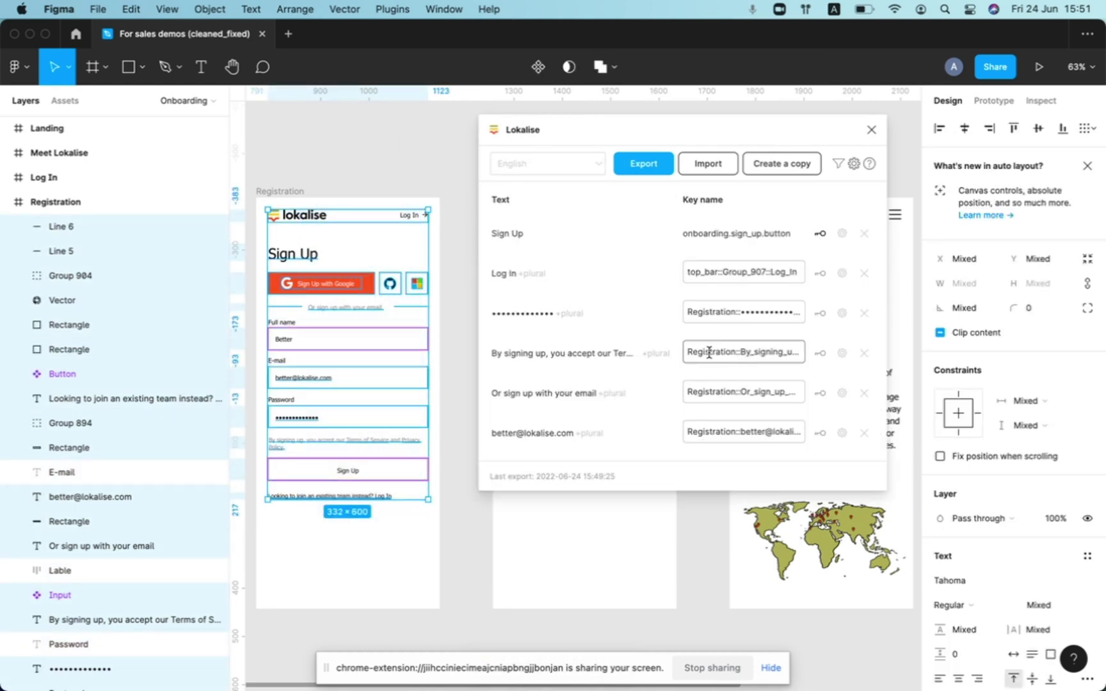
click(741, 351)
drag(689, 351, 741, 348)
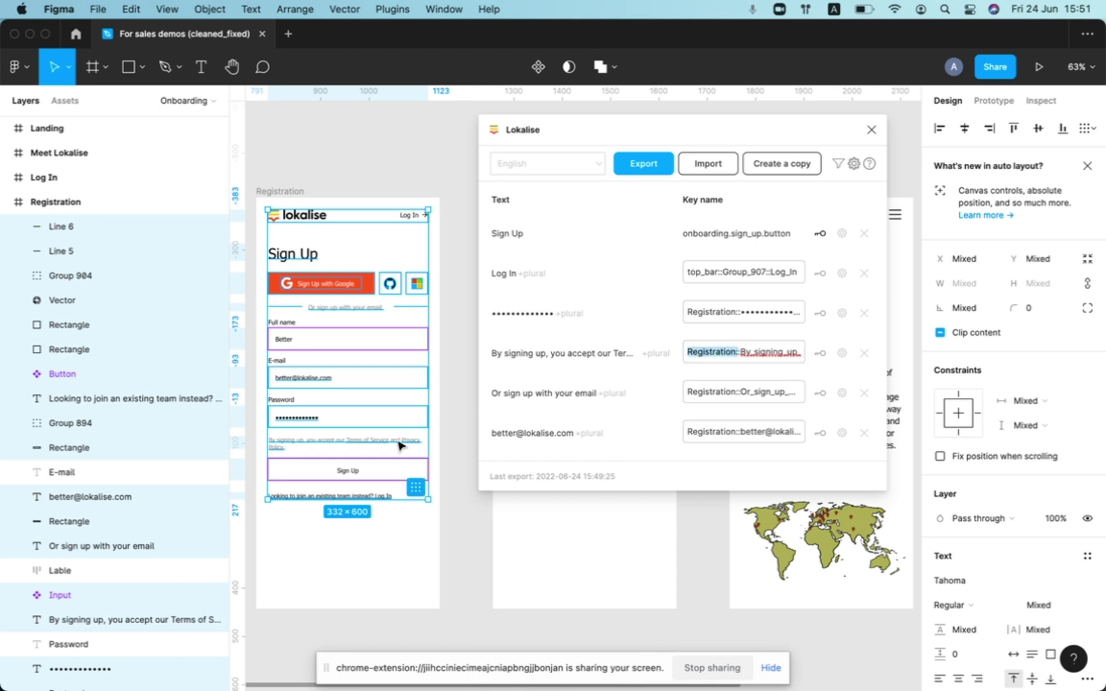
click(340, 445)
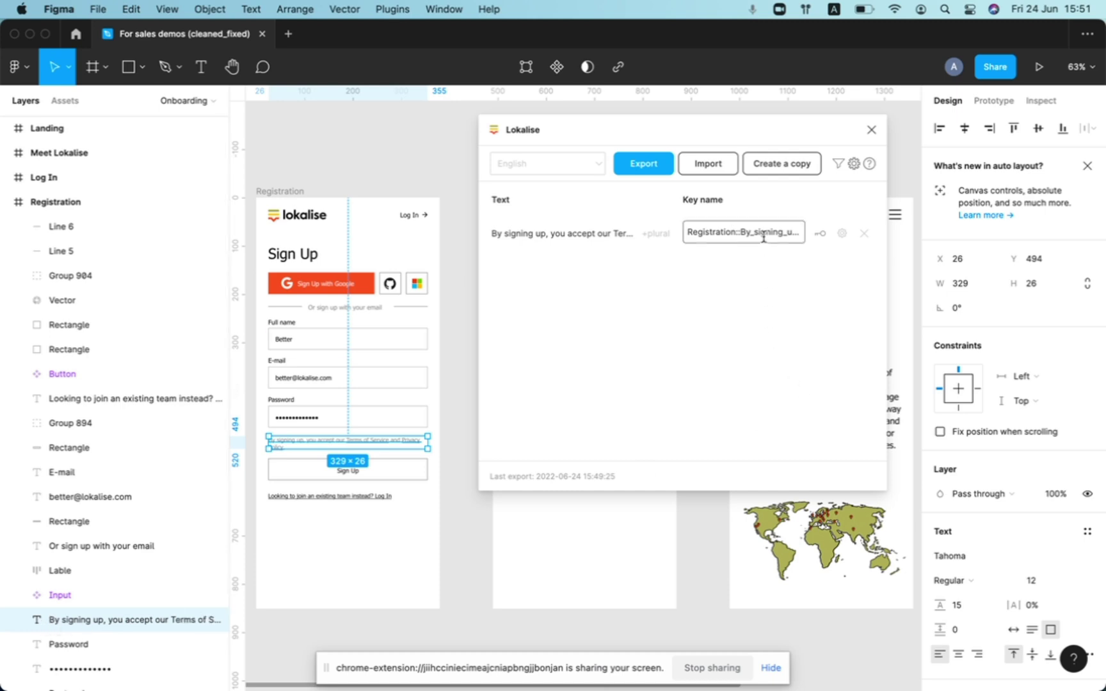
double_click(741, 231)
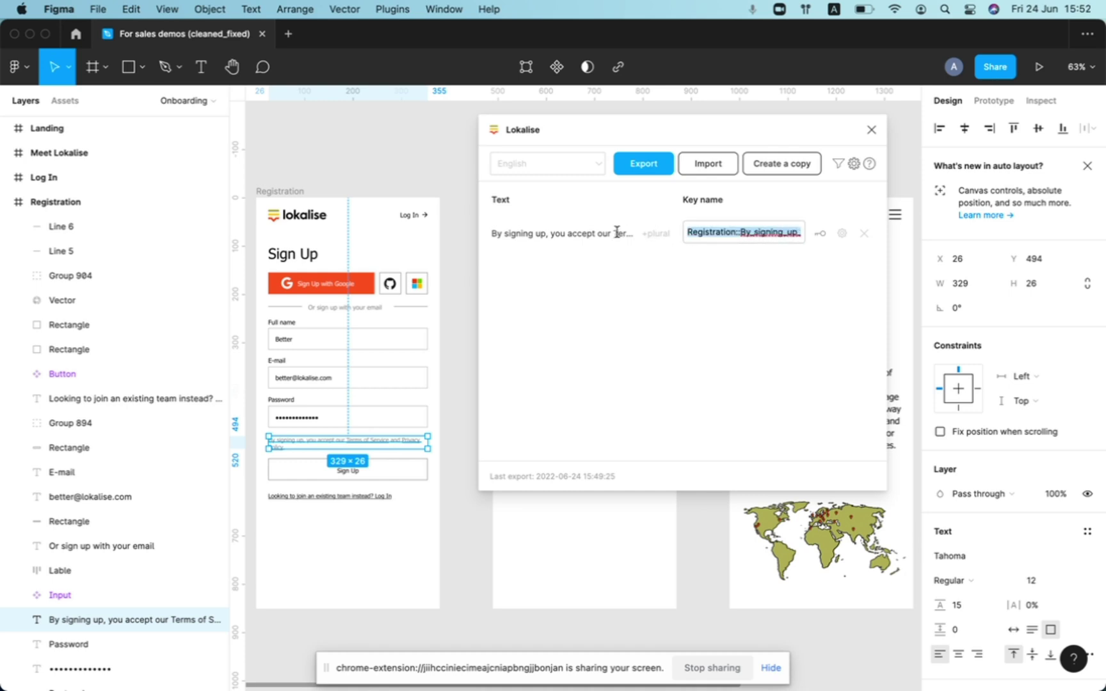
click(780, 234)
drag(733, 233, 675, 237)
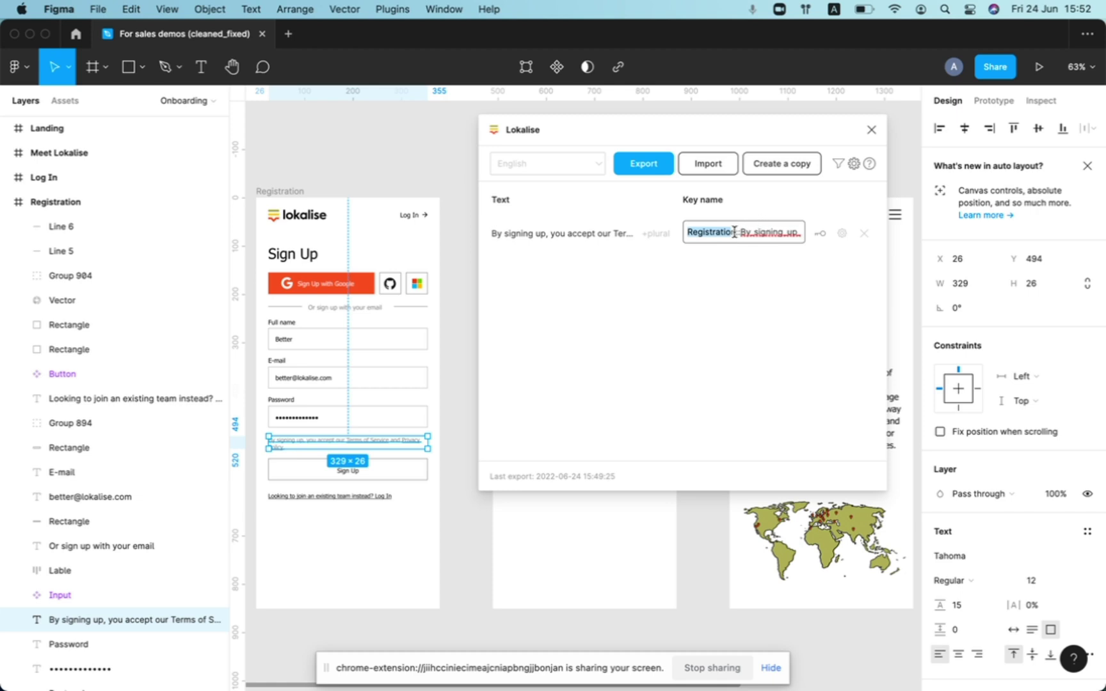
drag(735, 232, 673, 237)
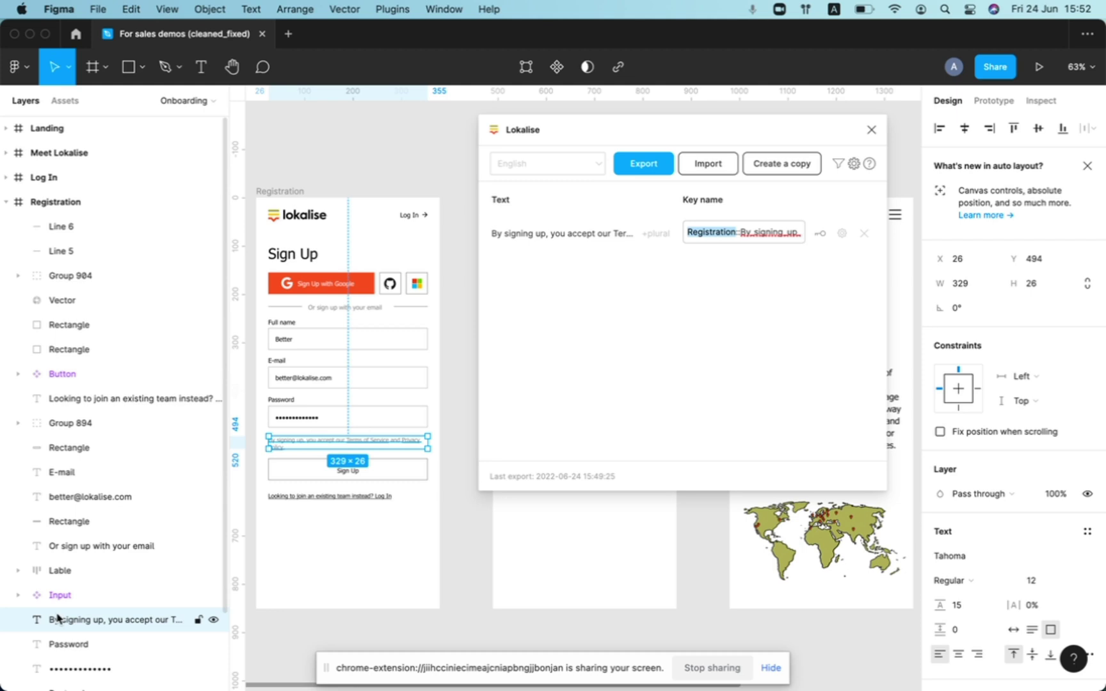
click(739, 233)
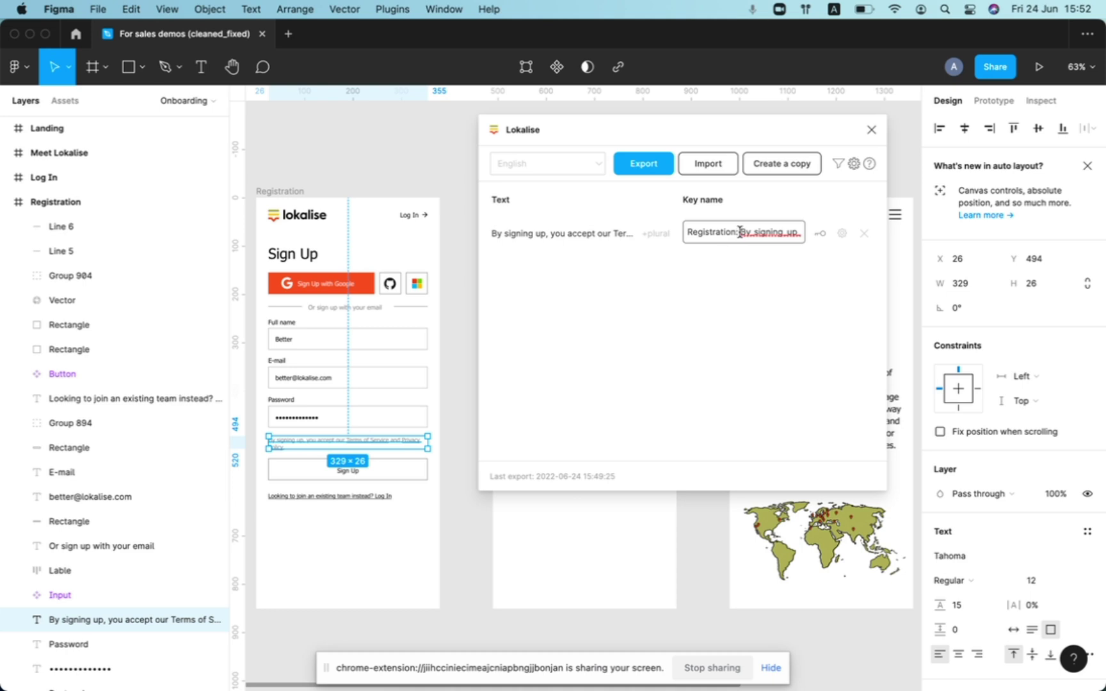
right_click(20, 624)
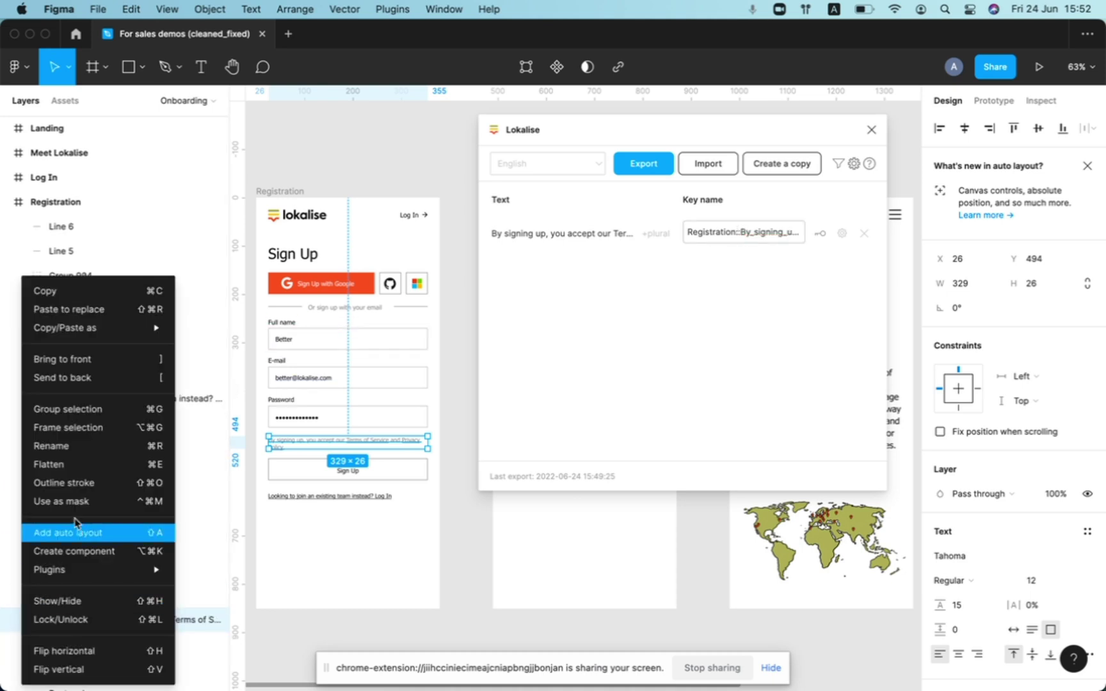
Step: Group the terms-of-service text and rename the group from Group 142741 to Group
click(90, 409)
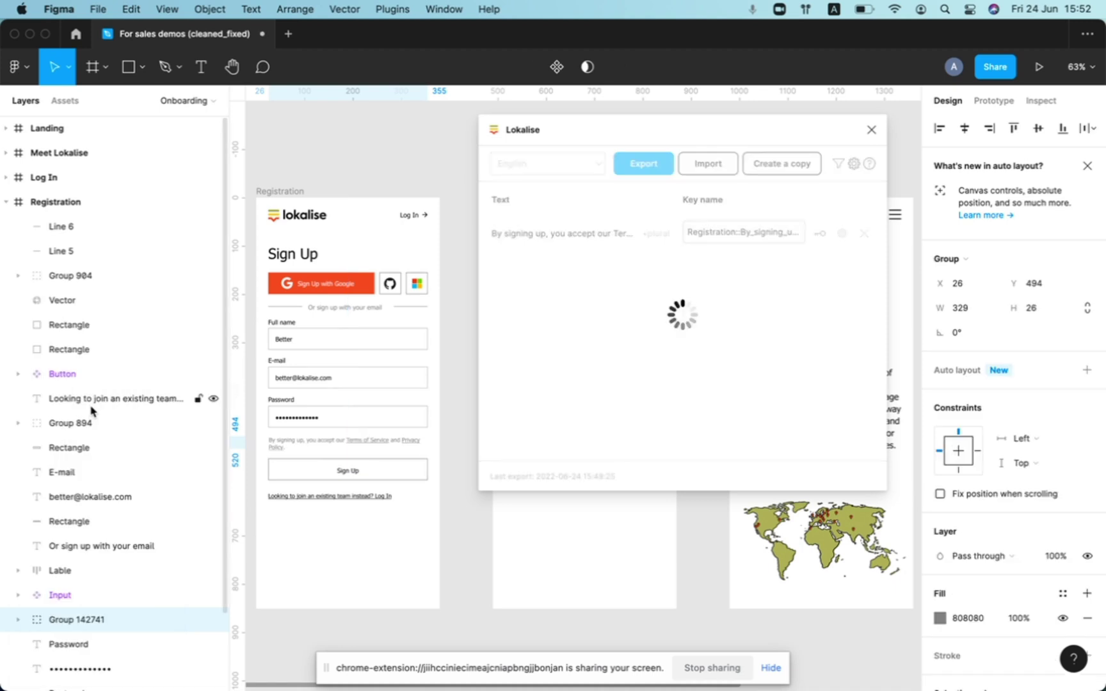
click(20, 620)
double_click(107, 623)
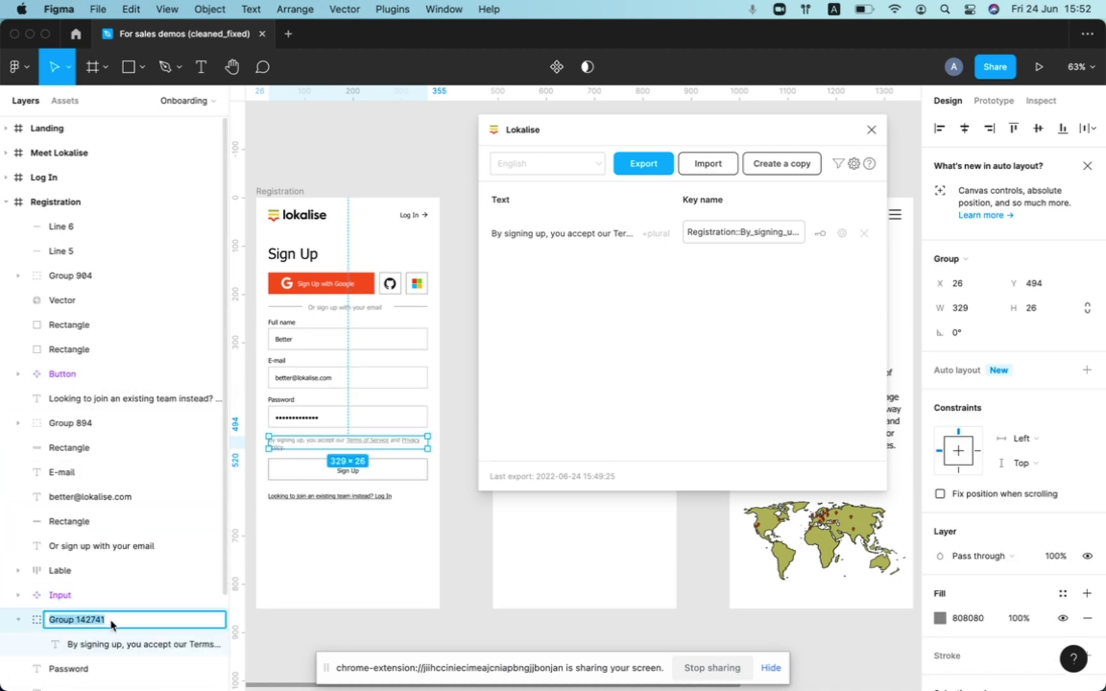
click(112, 622)
key(BackSpace)
key(BackSpace)
key(BackSpace)
key(BackSpace)
key(BackSpace)
click(78, 644)
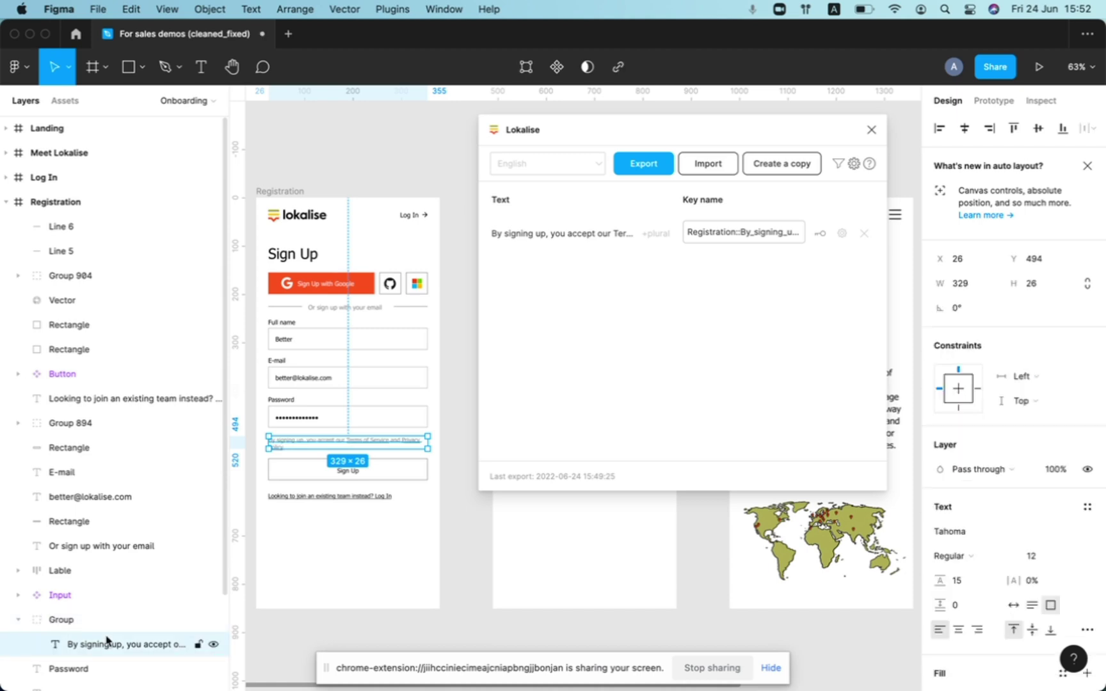
click(78, 621)
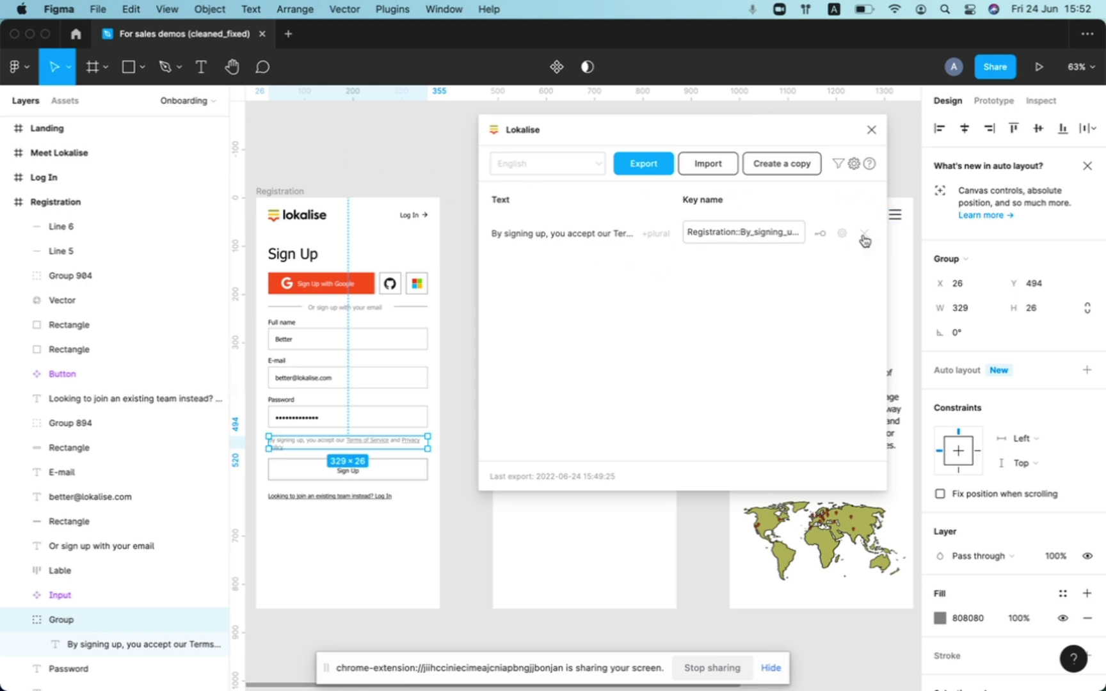
click(464, 343)
Step: Reselect the group and inspect the regenerated key Registration::Group::By_signing_up…_Service_and_Privacy_Policy
click(304, 446)
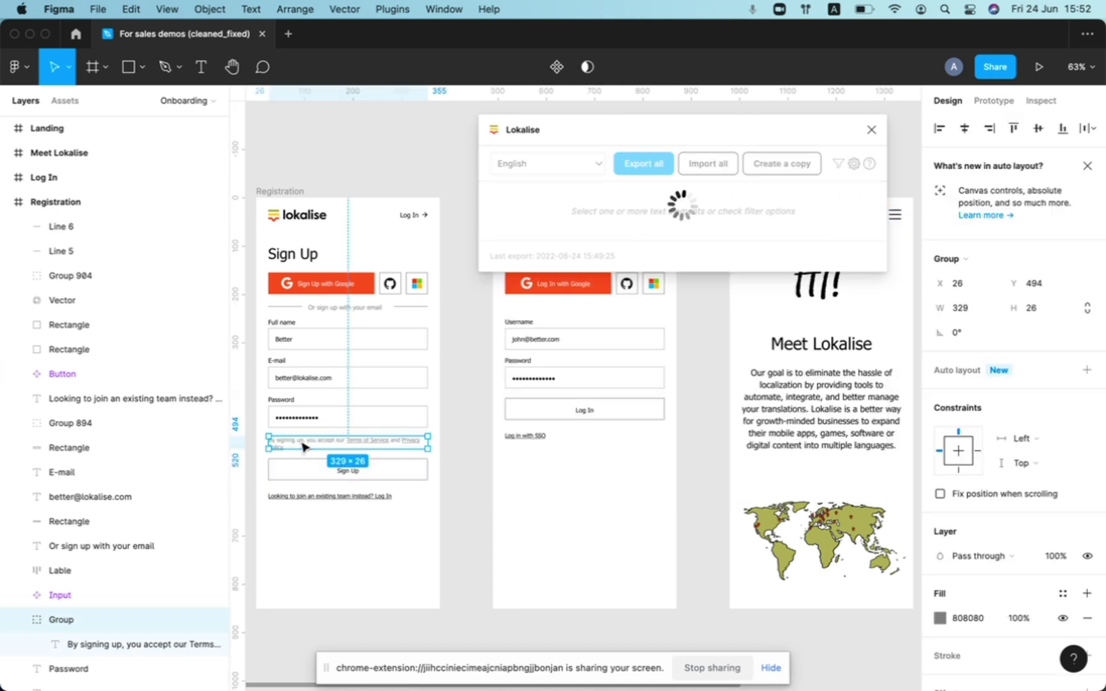
click(732, 232)
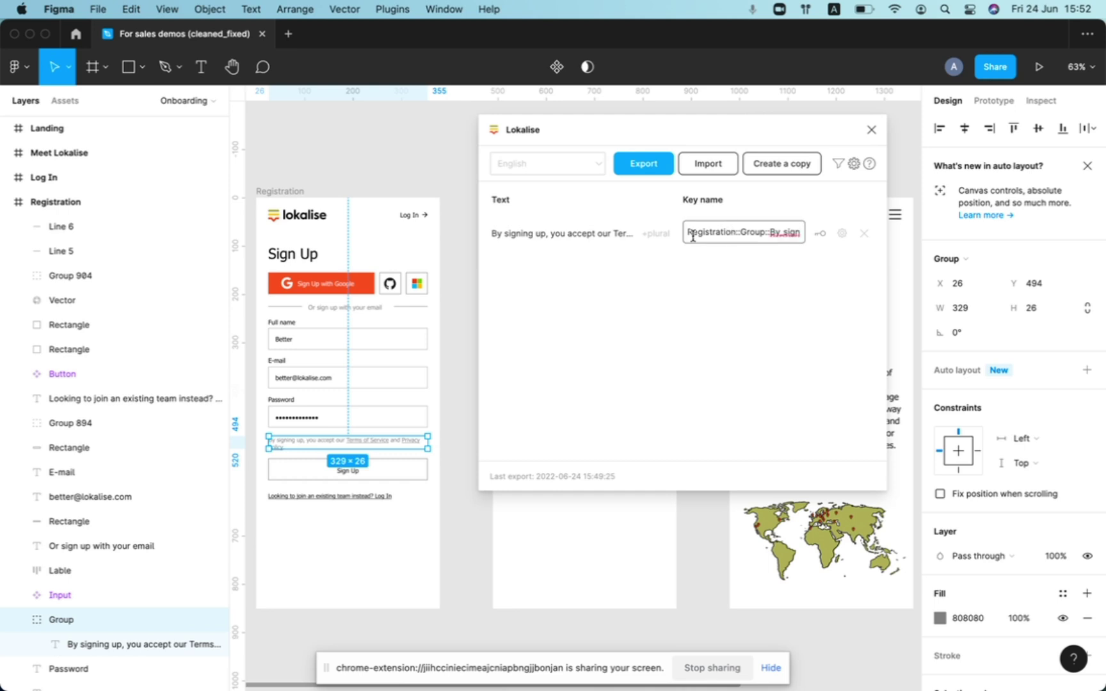
drag(689, 232, 820, 237)
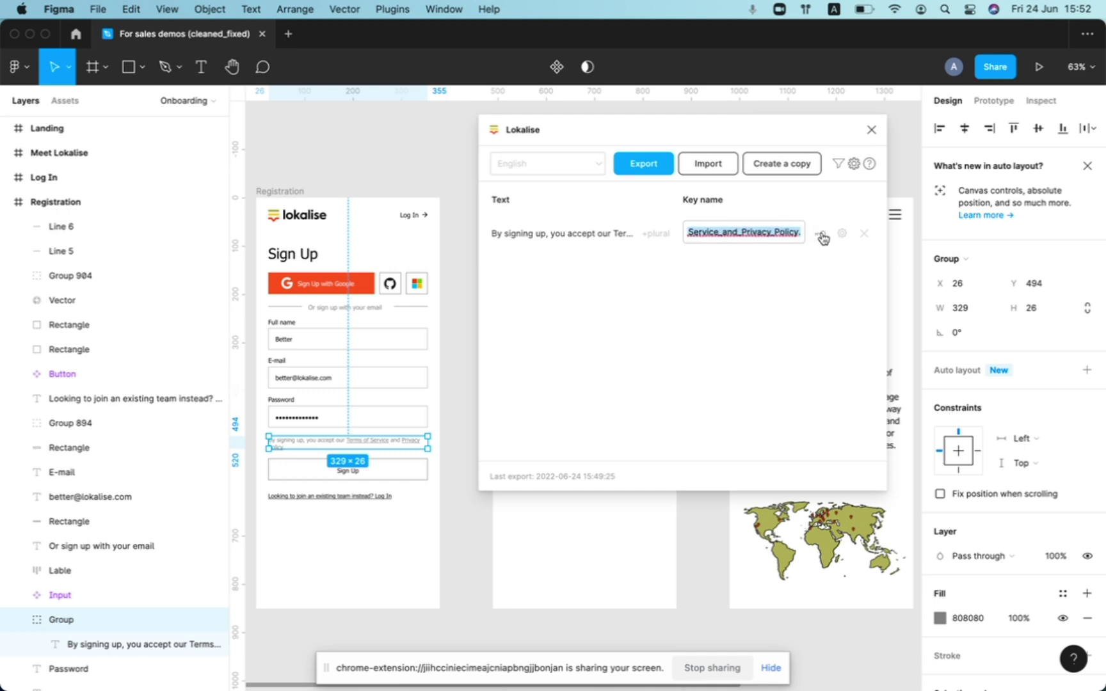
click(770, 233)
triple_click(734, 237)
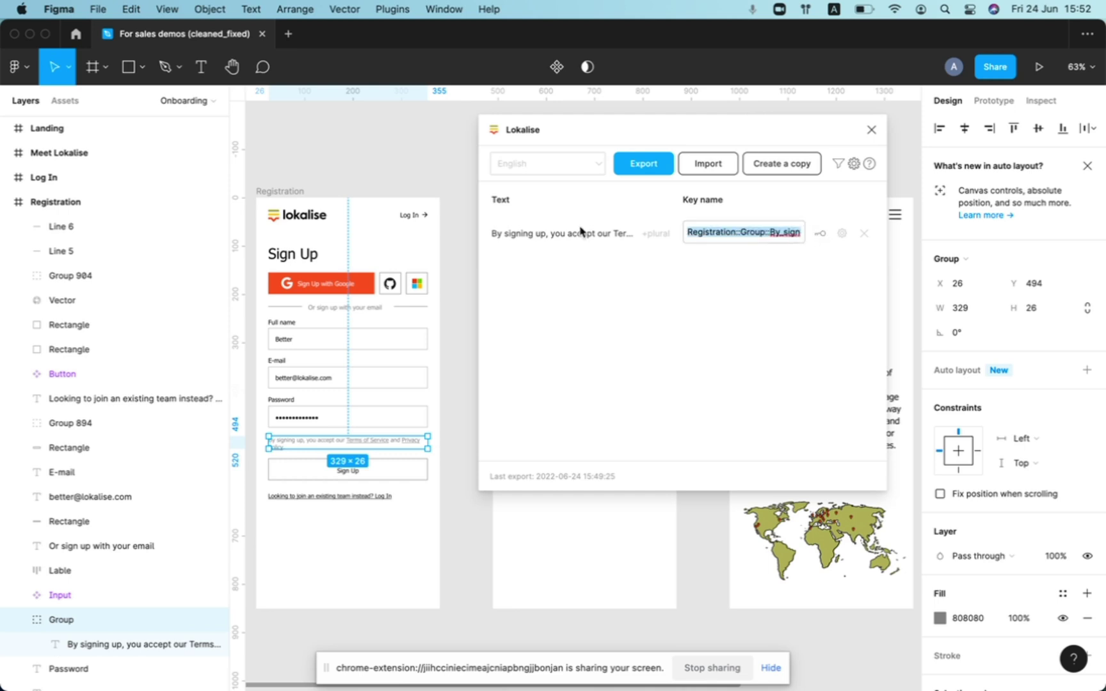
click(748, 230)
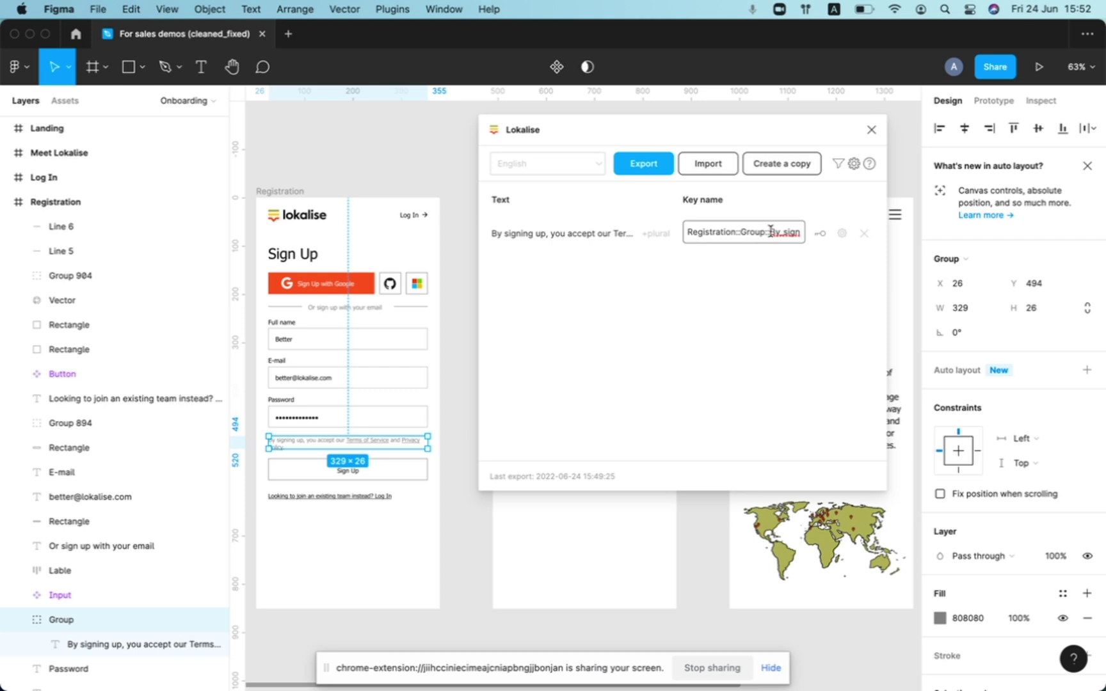
triple_click(770, 232)
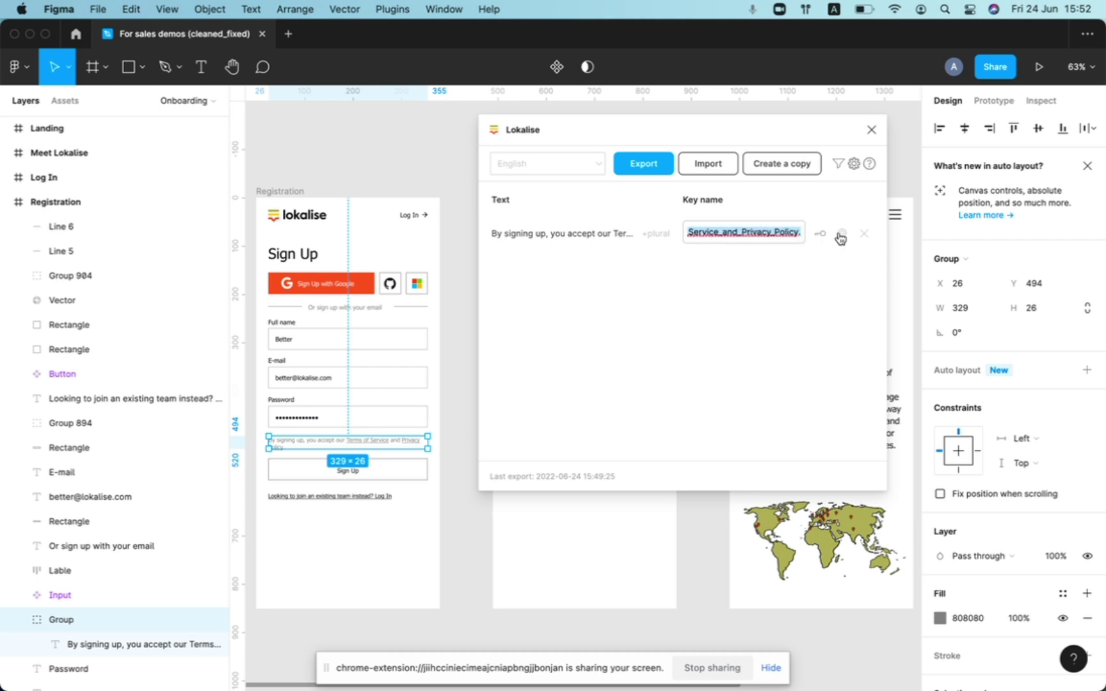
click(757, 234)
triple_click(721, 232)
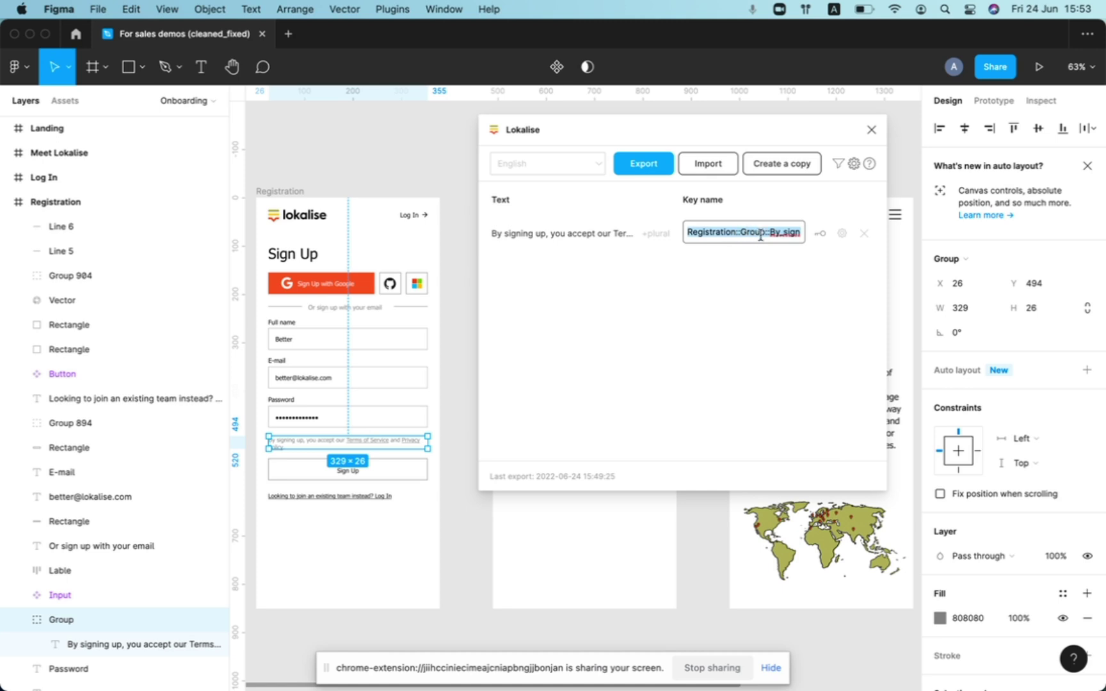
Step: Dismiss the key's character limit settings and confirm the naming pattern remains Artboard::Group::Element_name
click(842, 233)
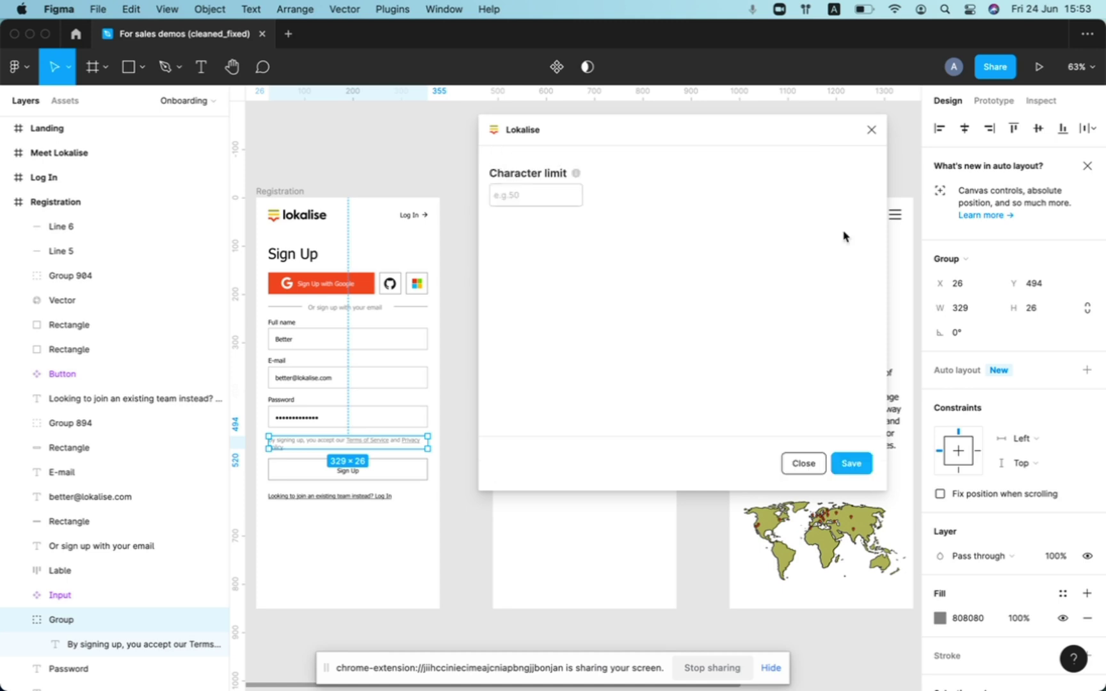
click(804, 464)
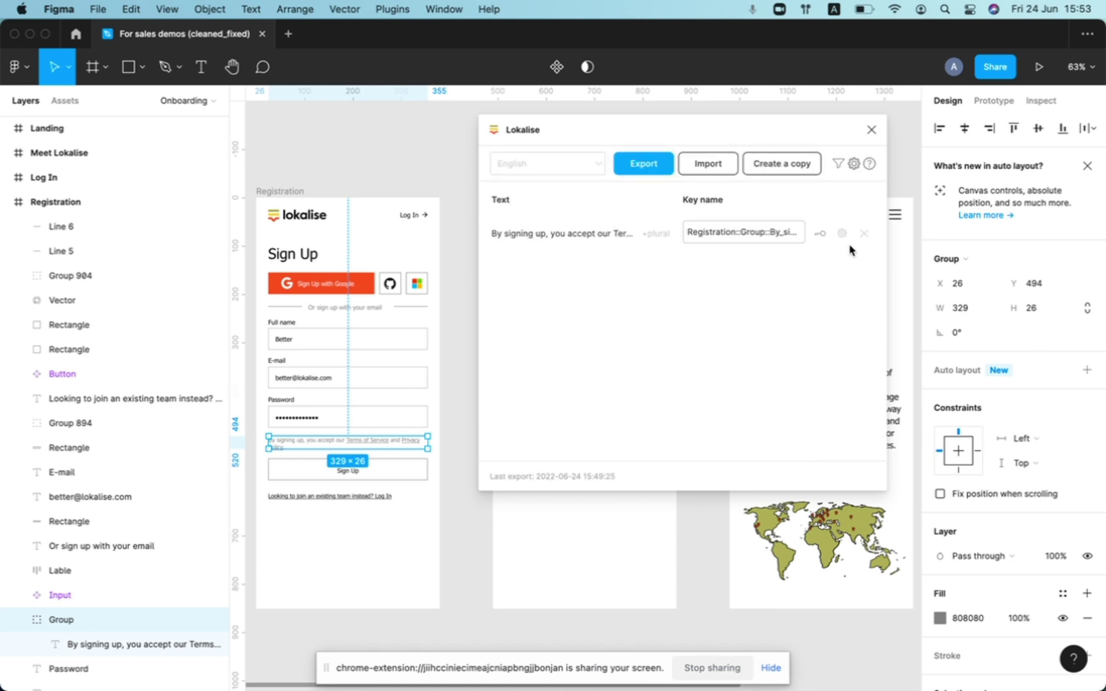
click(854, 164)
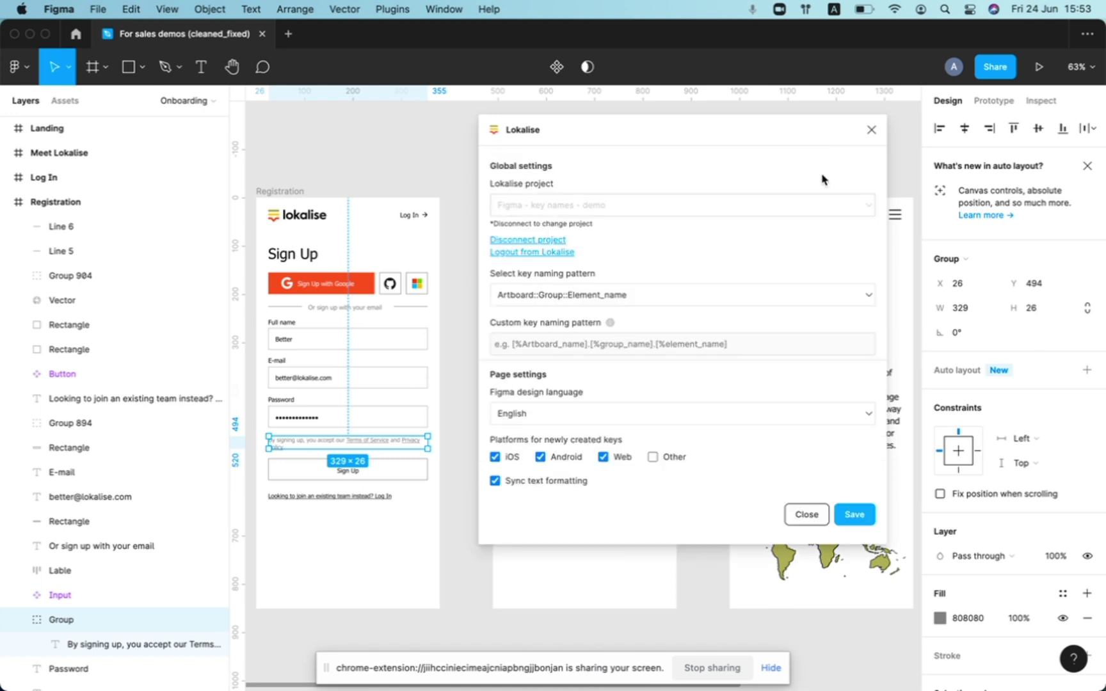
click(592, 298)
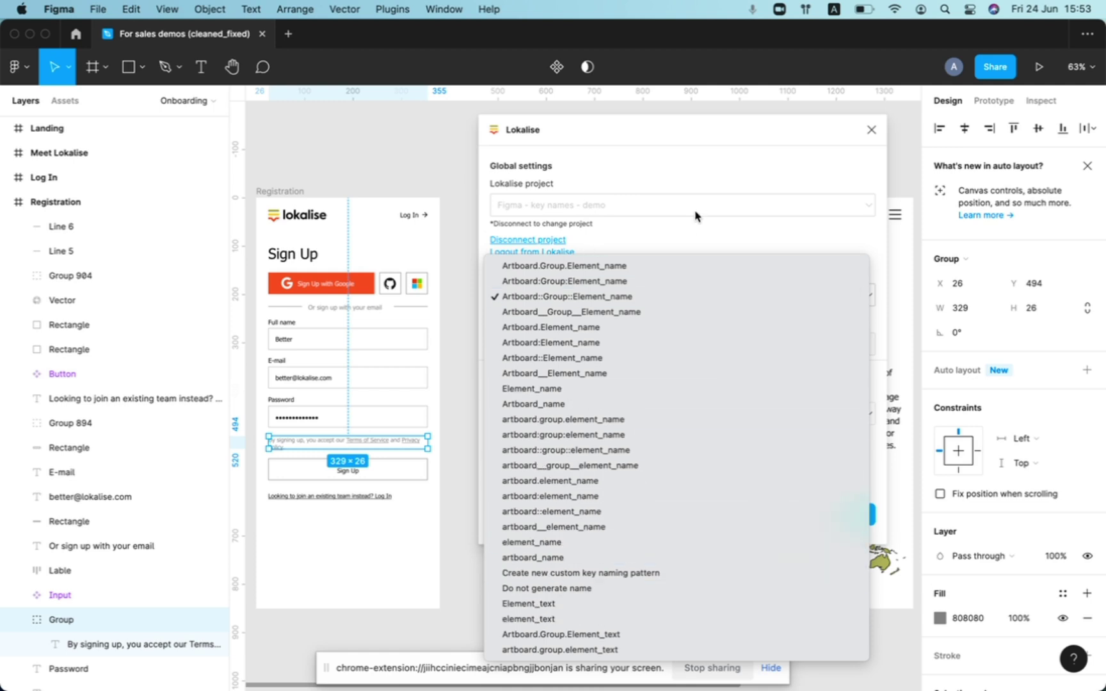
click(694, 241)
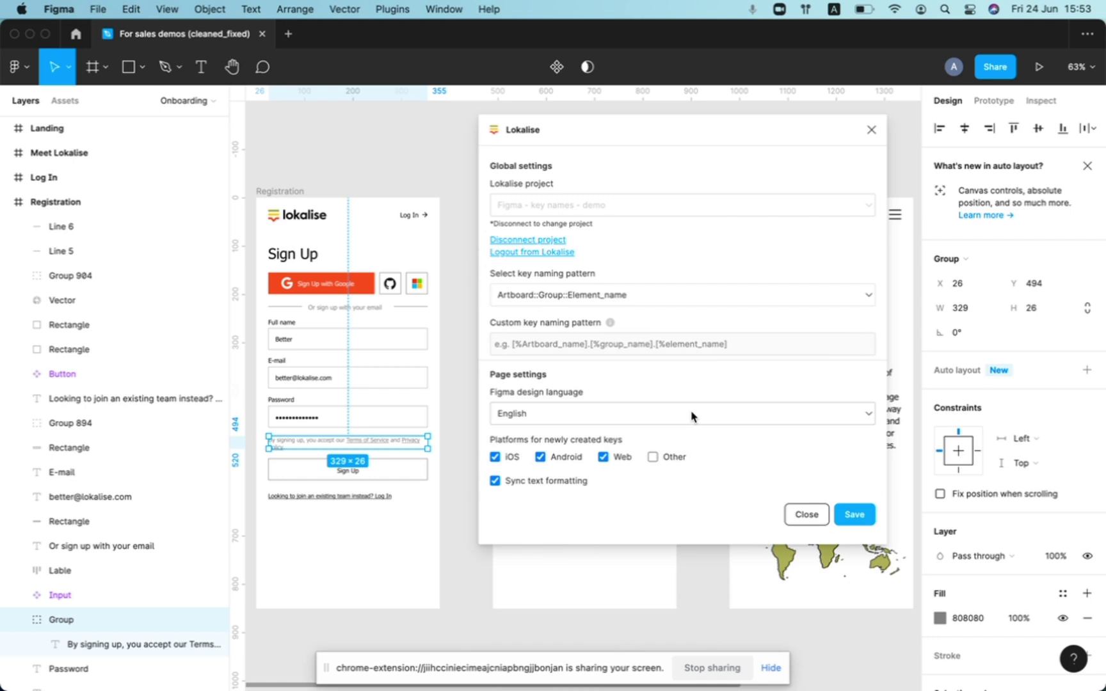